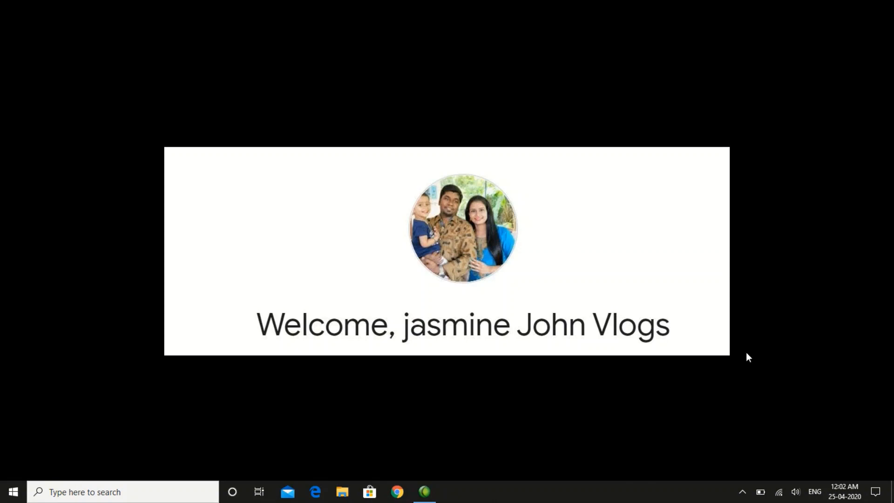
Step: Open the Windows Video Editor and create a new video project named "Project"
left_click(119, 494)
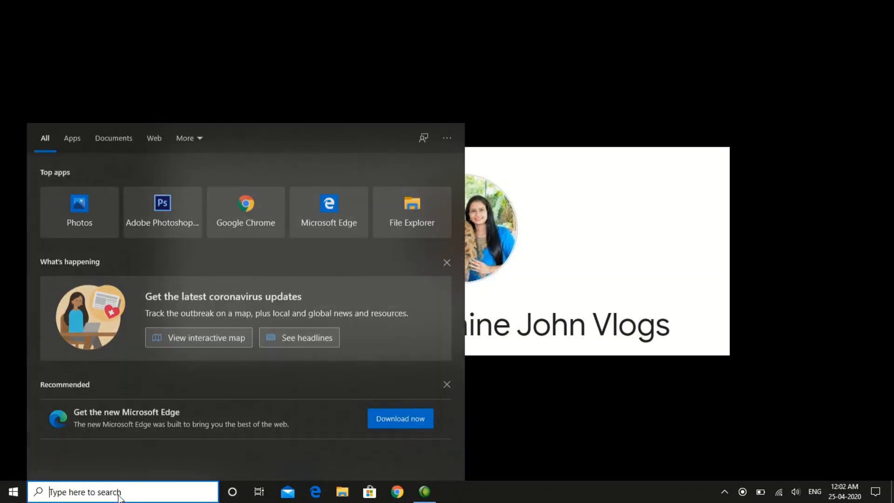
type("vide")
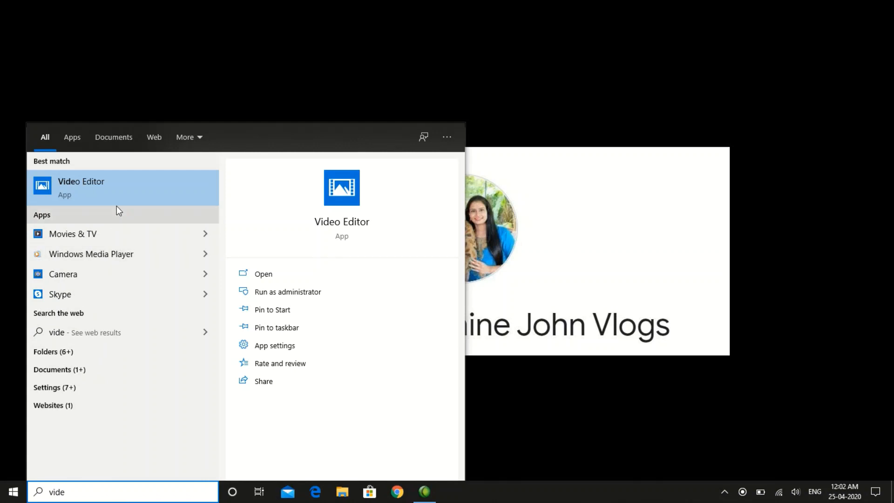
left_click(104, 195)
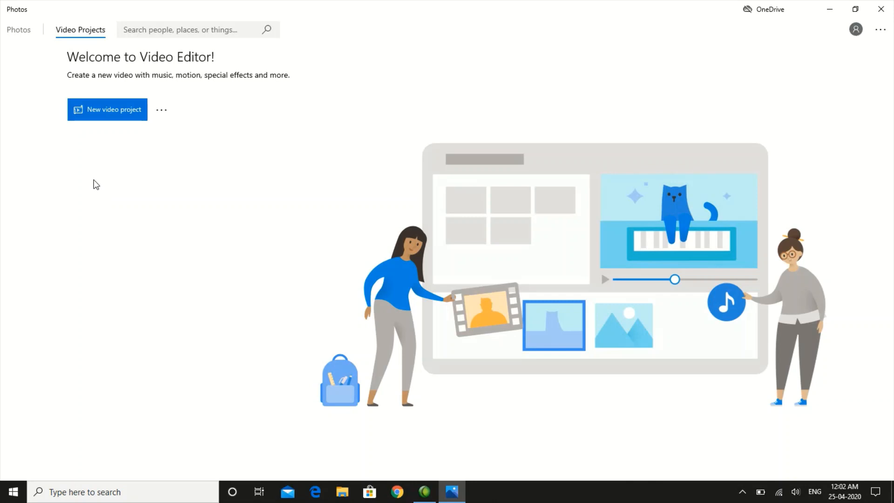
left_click(109, 116)
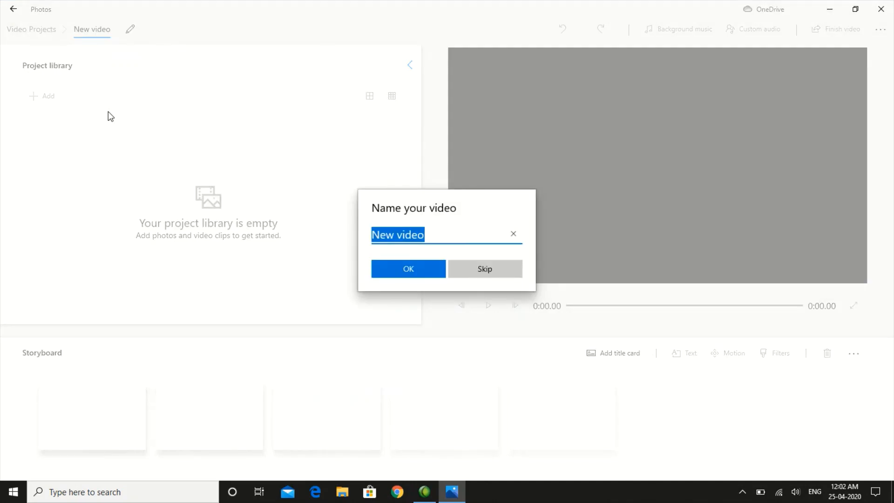
type("Project")
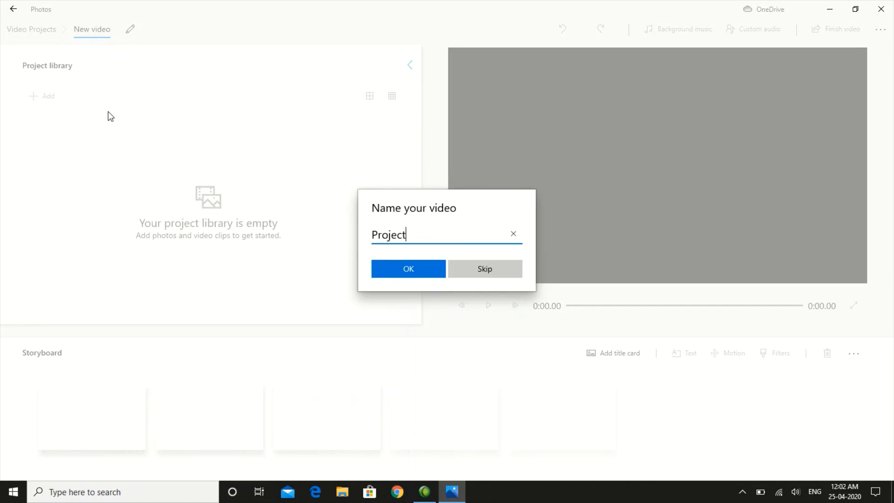
left_click(398, 270)
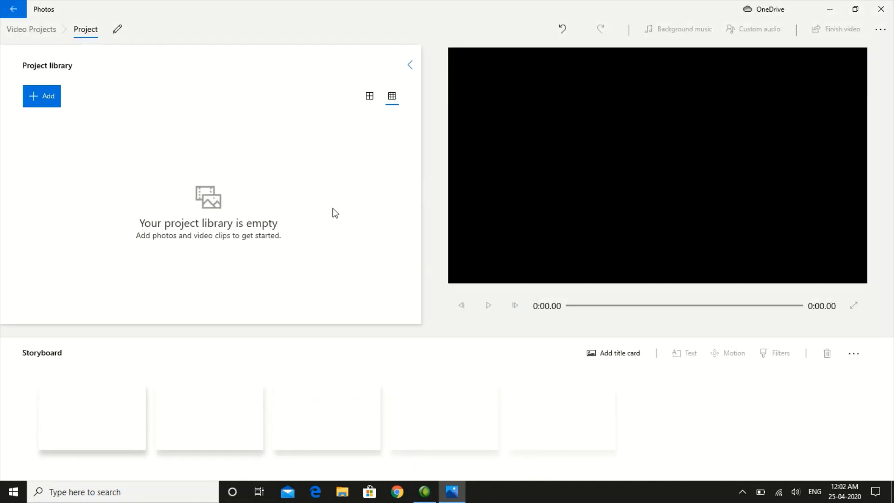
Step: Import Baby Animal.jpg, Forest.mp4 and Natural.jpeg from the Windows Video Editor folder on this PC into the project library, then clear the selection
left_click(43, 102)
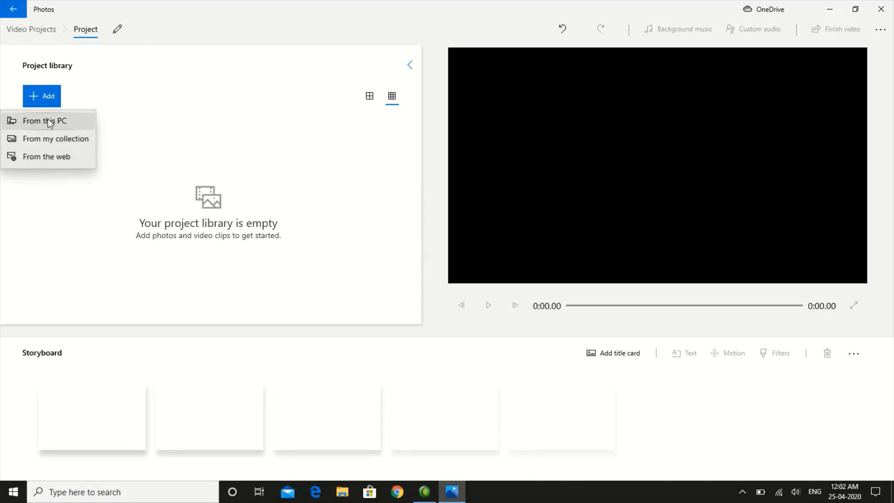
left_click(47, 121)
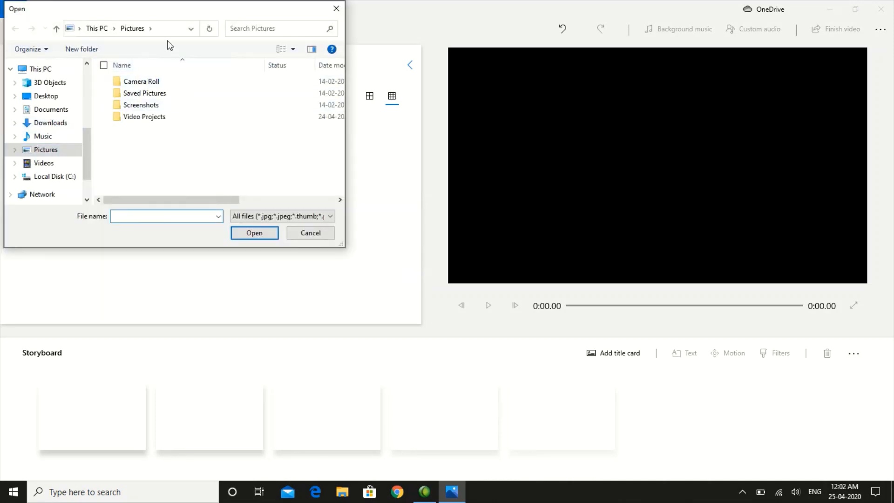
left_click(162, 29)
key("ctrl+v")
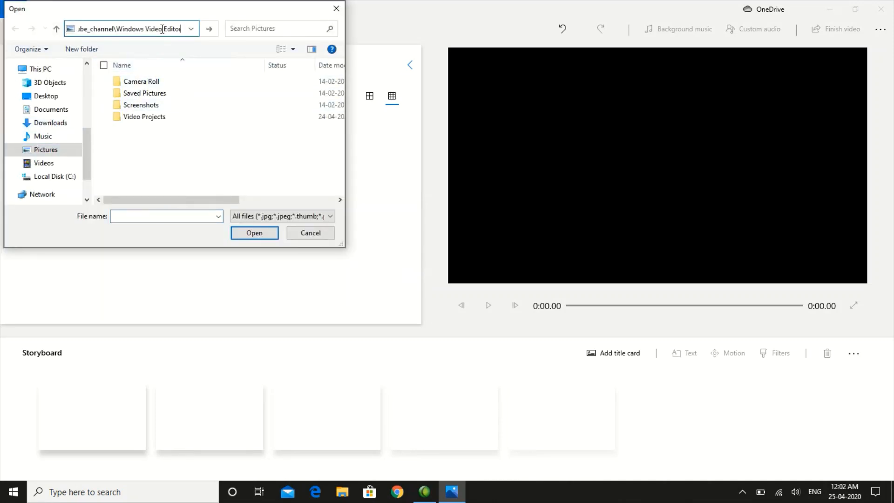
key("Return")
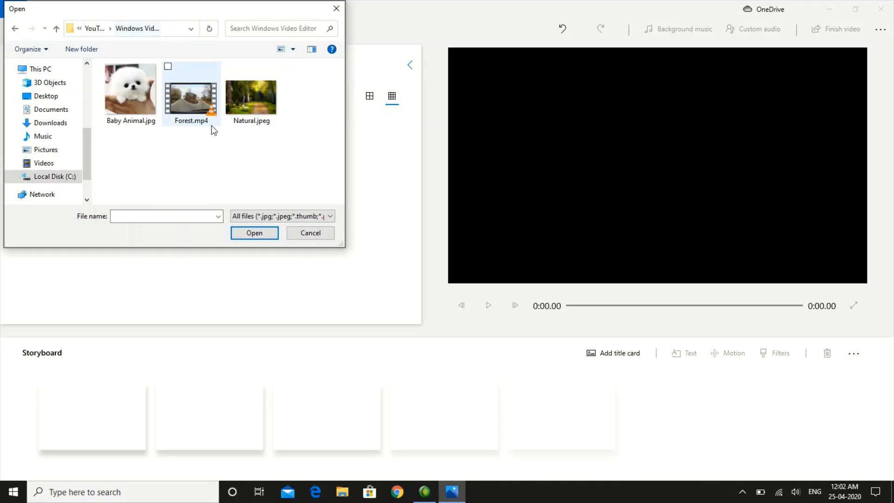
left_click_drag(274, 146, 123, 78)
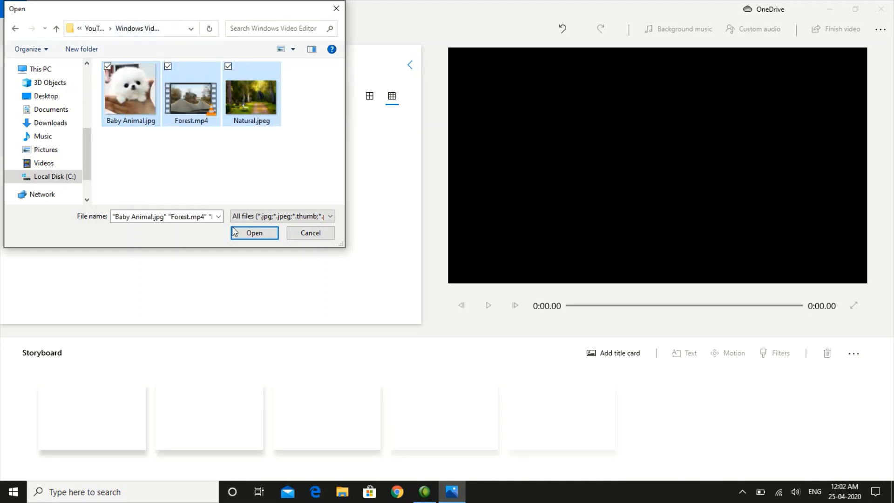
left_click(242, 234)
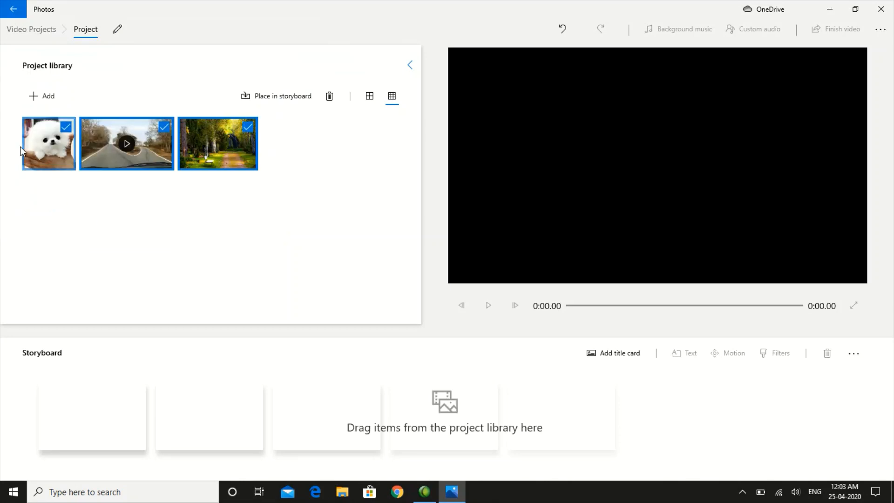
left_click(239, 206)
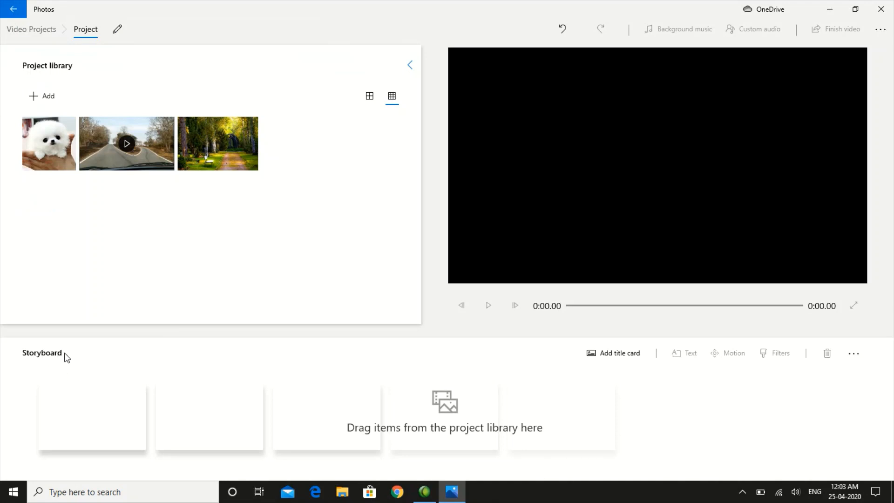
Step: Add a title card to the storyboard and give it the text "Holidays"
left_click(617, 357)
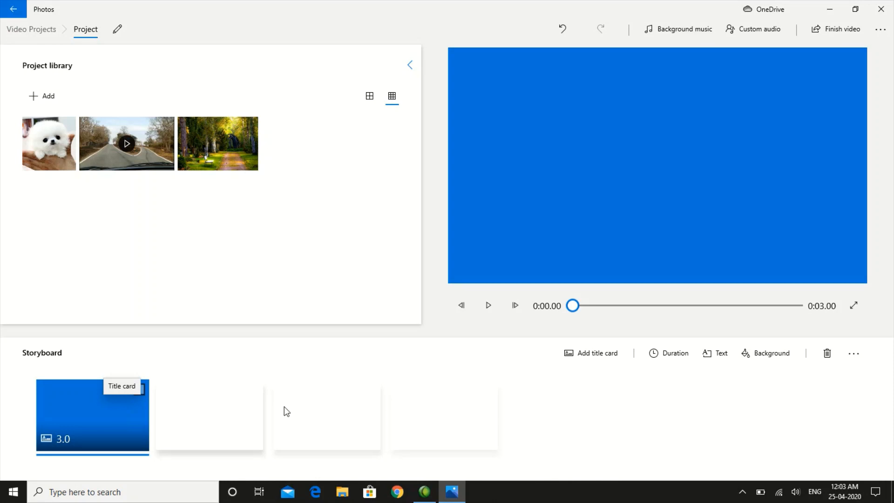
left_click(716, 355)
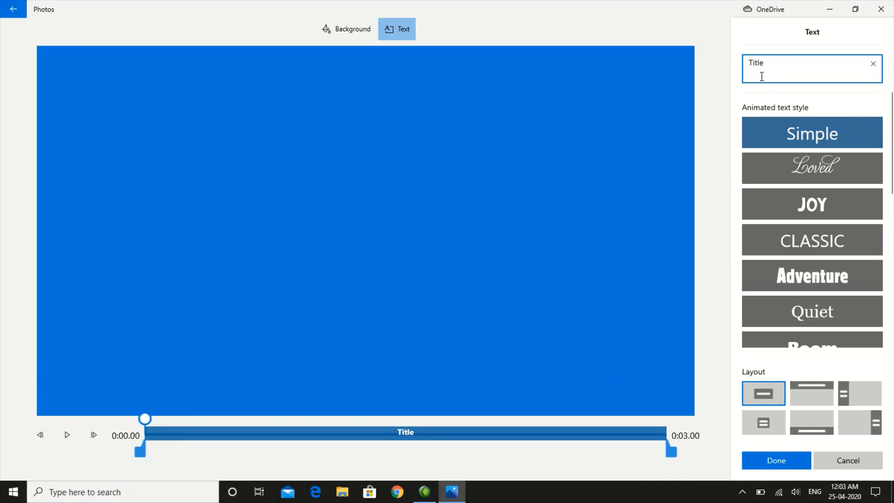
key("BackSpace")
key("BackSpace")
key("BackSpace")
key("BackSpace")
key("BackSpace")
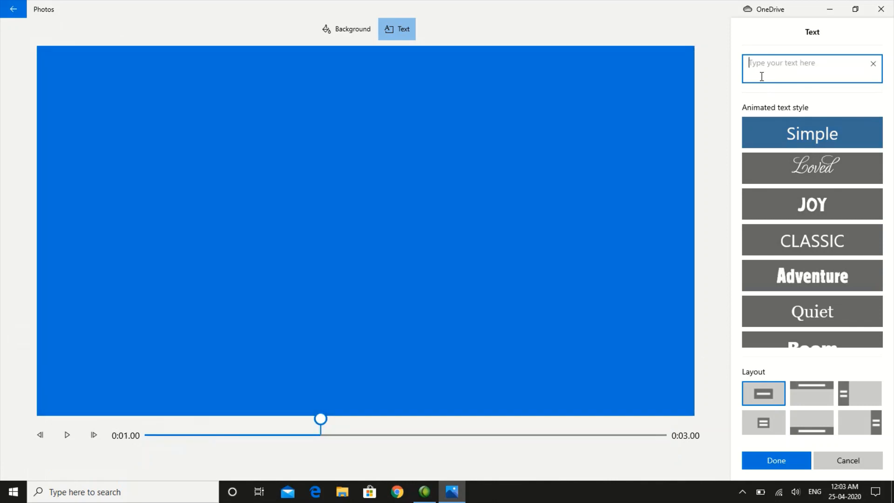
type("Holidays")
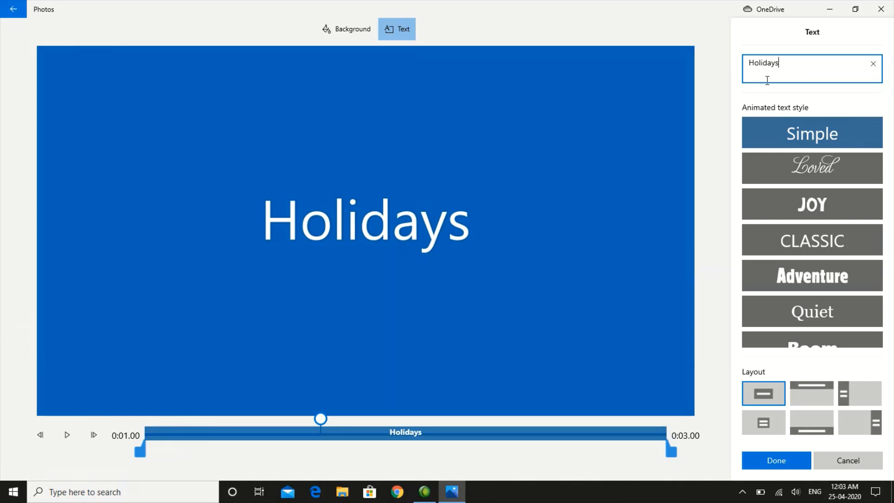
Step: Apply the Joy animated text style to the Holidays title and finish editing the text
left_click(816, 168)
left_click(814, 202)
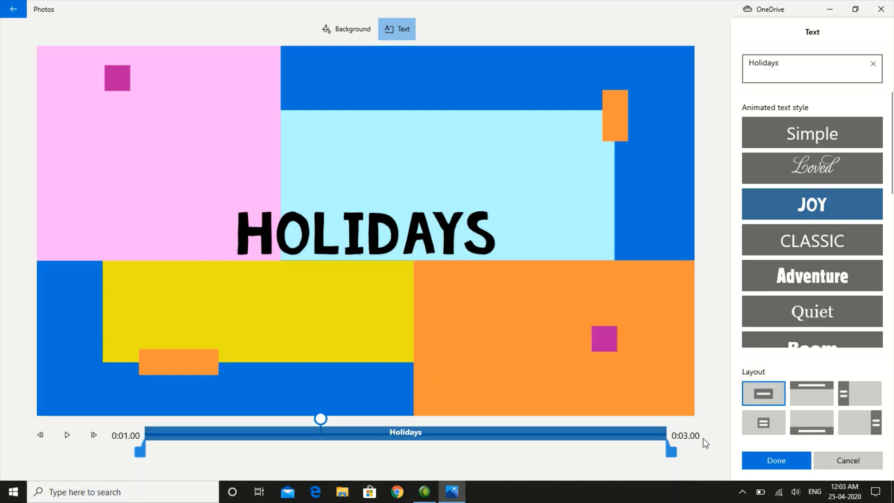
left_click(765, 460)
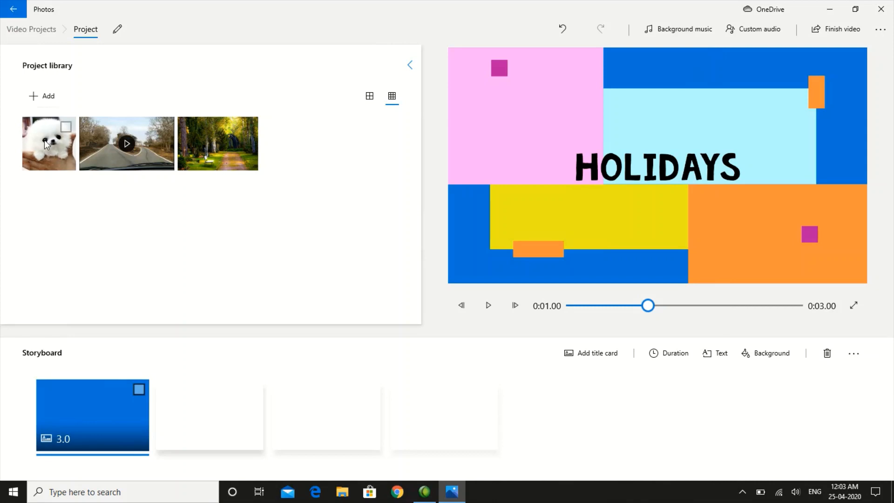
Step: Place the Baby Animal picture after the title card in the storyboard and set its duration to 4 seconds
left_click_drag(44, 139, 227, 425)
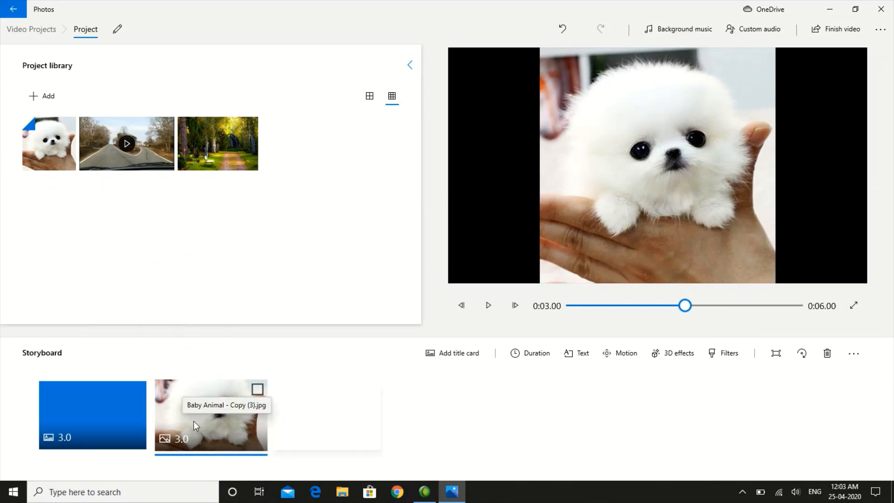
left_click(535, 358)
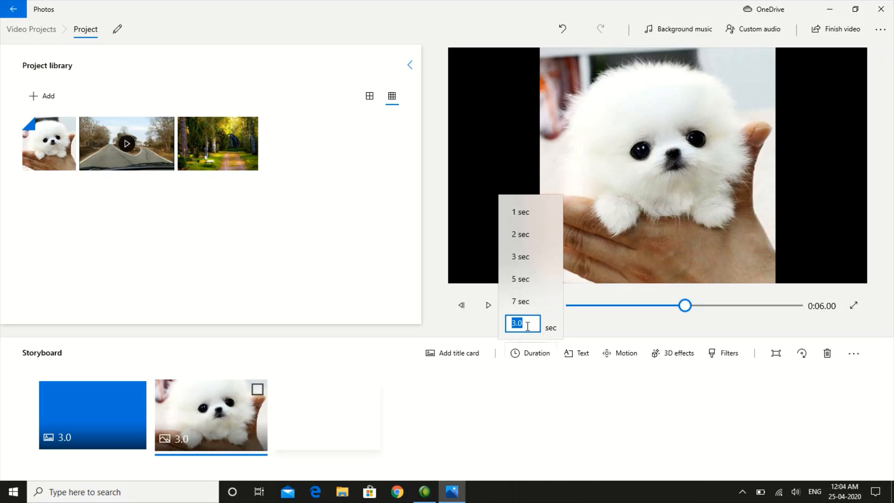
type("4")
key("Return")
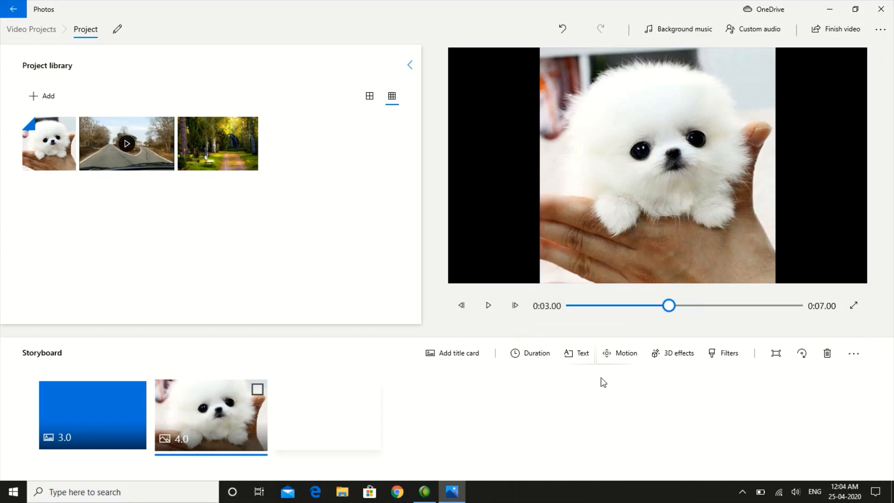
Step: Remove the black bars from the Baby Animal picture
left_click(777, 354)
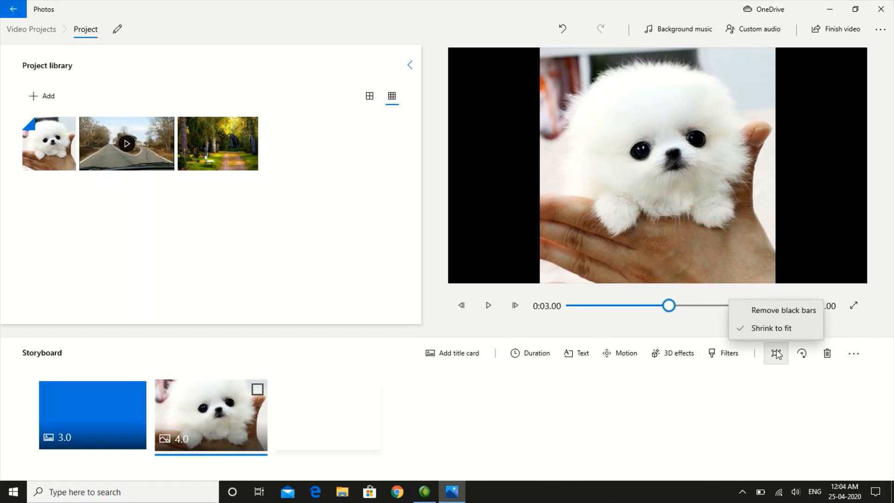
left_click(778, 311)
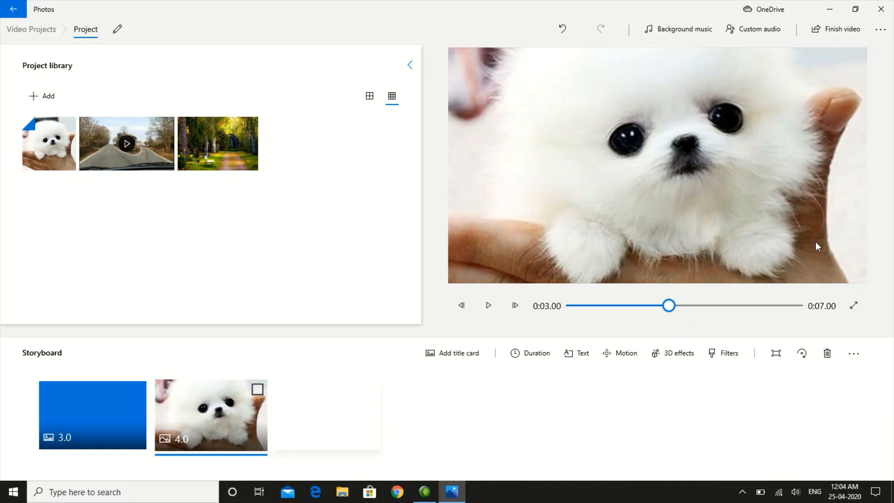
Step: Rotate the Baby Animal picture four times, through one full turn
left_click(803, 354)
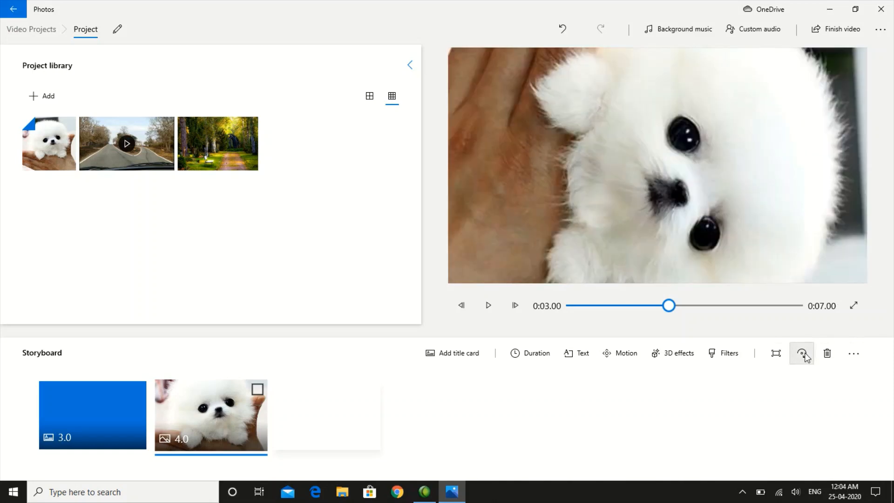
left_click(803, 354)
left_click(802, 354)
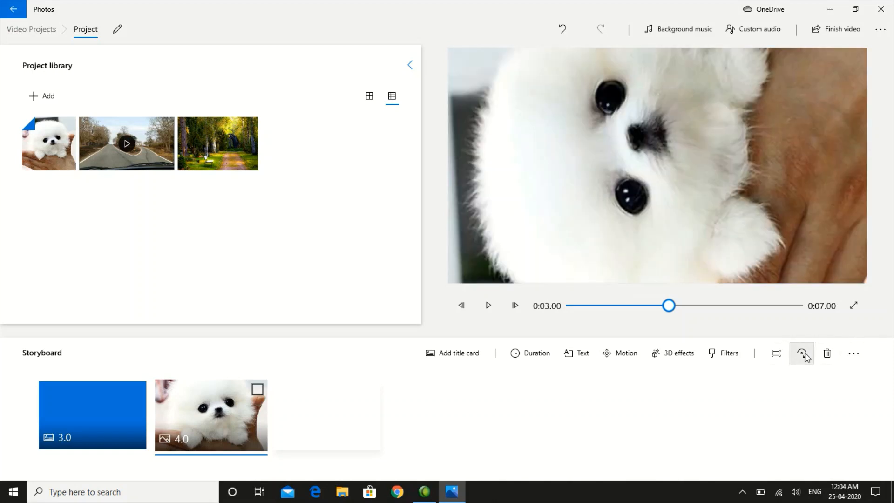
left_click(802, 354)
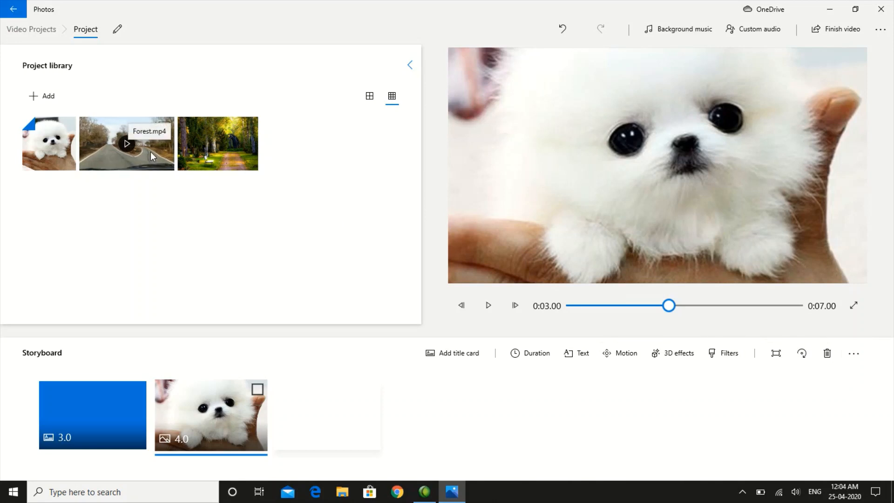
Step: Place Forest.mp4 after the Baby Animal picture in the storyboard and overlay the text "Forest" in the Adventure style
left_click_drag(150, 151, 336, 428)
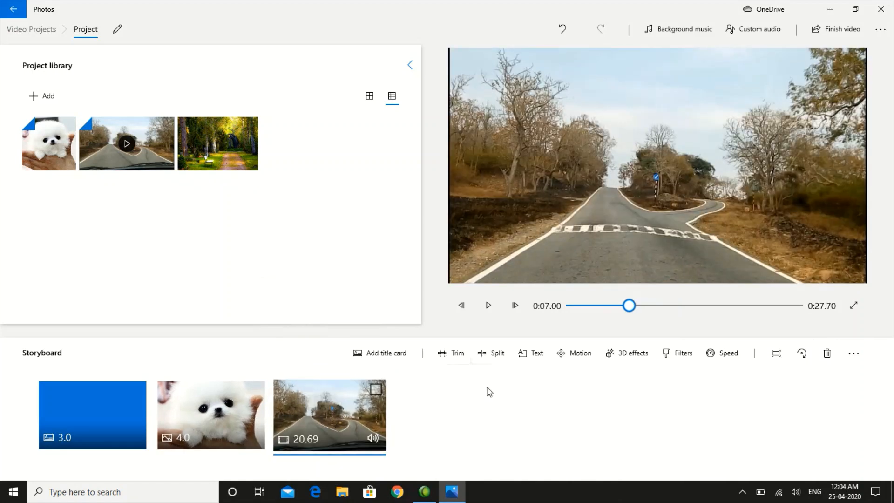
left_click(535, 358)
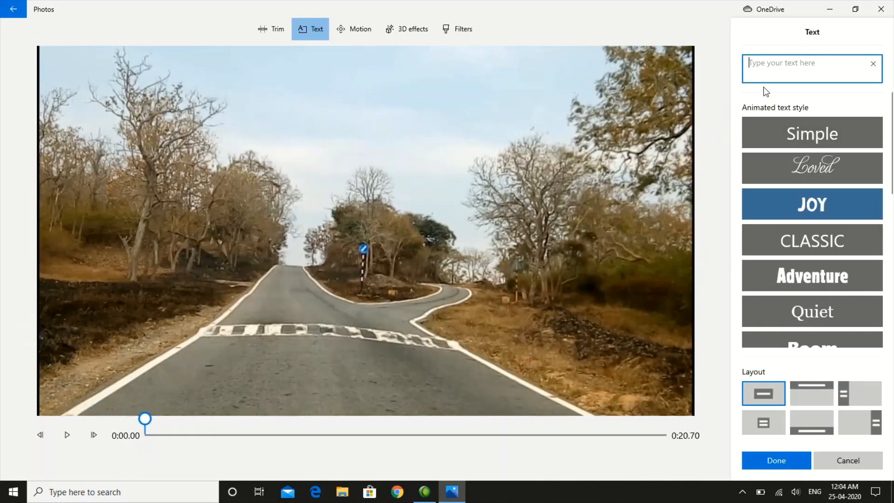
type("Forest")
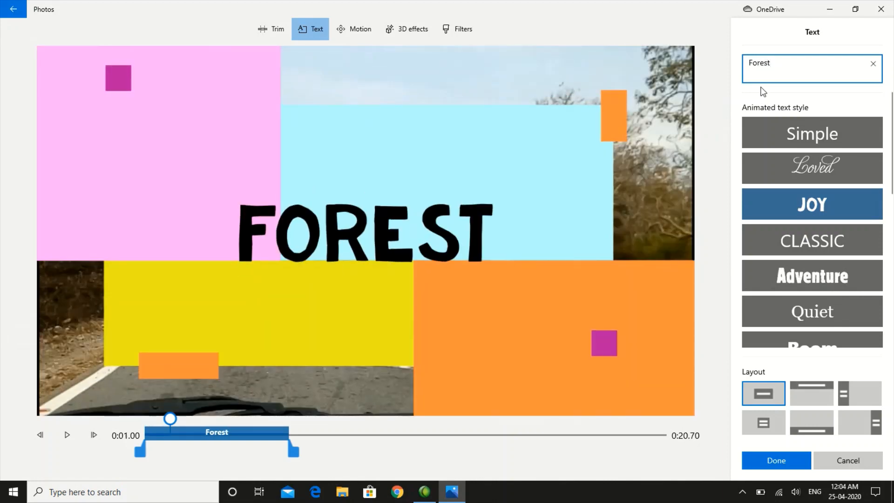
left_click(804, 276)
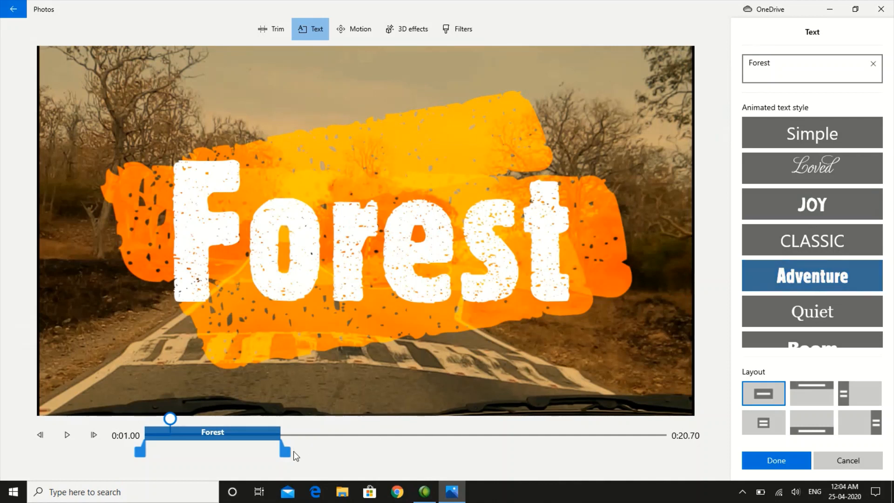
Step: Shorten the Forest text to a little under half its span at the clip's start, and preview the storyboard playback
left_click_drag(286, 451, 208, 452)
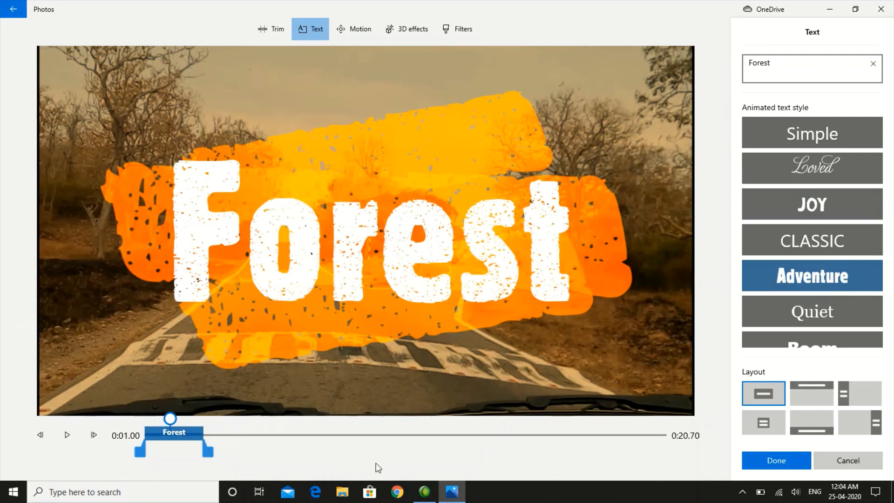
left_click(767, 460)
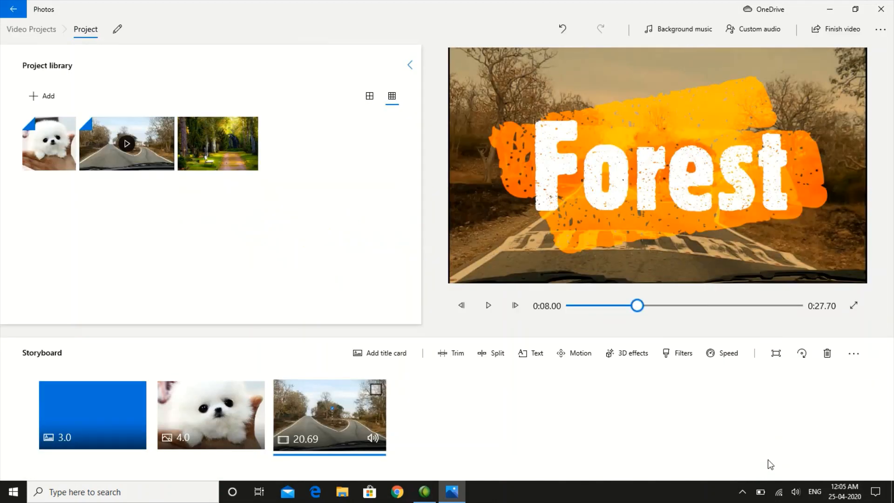
left_click(520, 314)
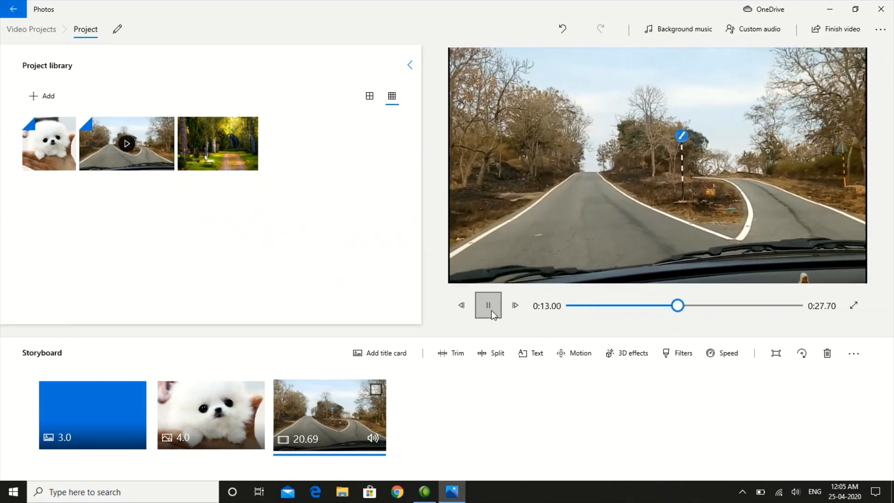
left_click(492, 311)
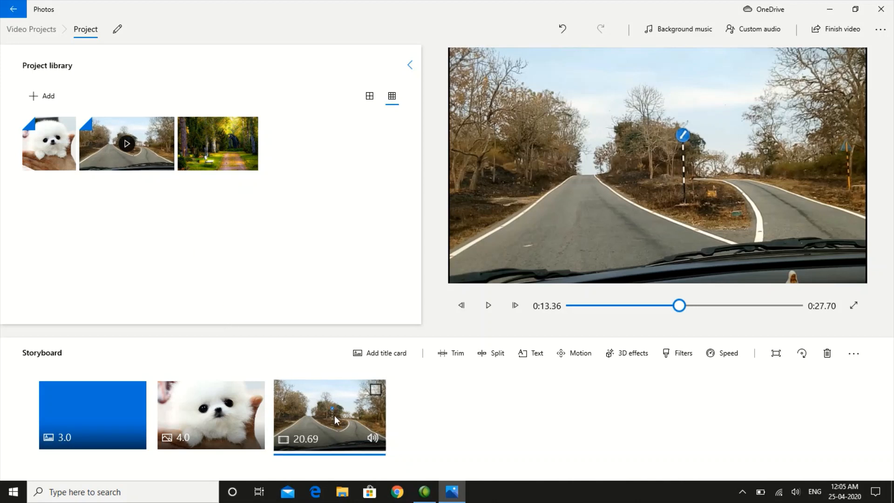
Step: Split the Forest video clip in the storyboard at 9.20 seconds
left_click(490, 357)
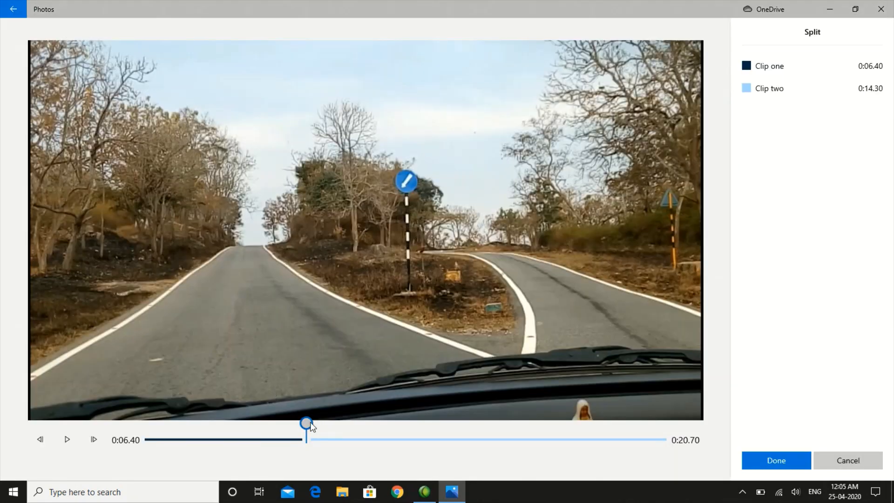
left_click_drag(307, 422, 379, 429)
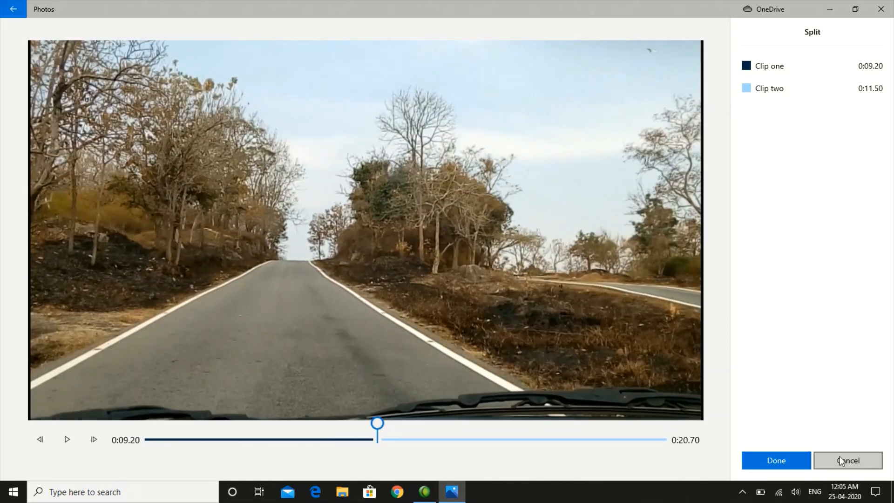
left_click(777, 460)
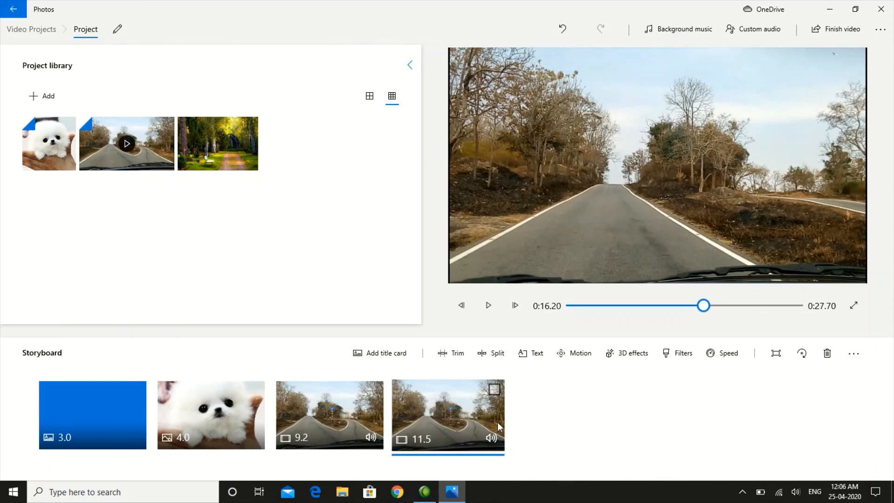
Step: Try the Classic and Pearl filters on the second part of the split road clip, apply Adventure instead, and preview it
left_click(681, 355)
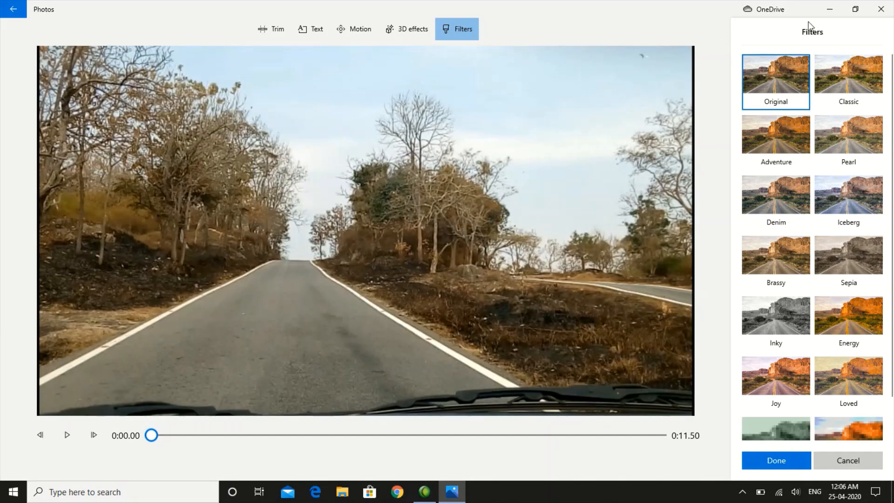
left_click(849, 97)
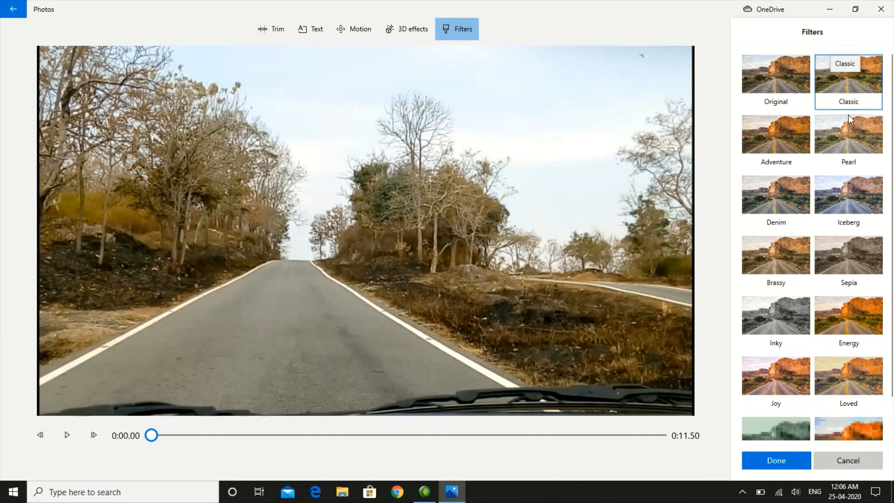
left_click(845, 136)
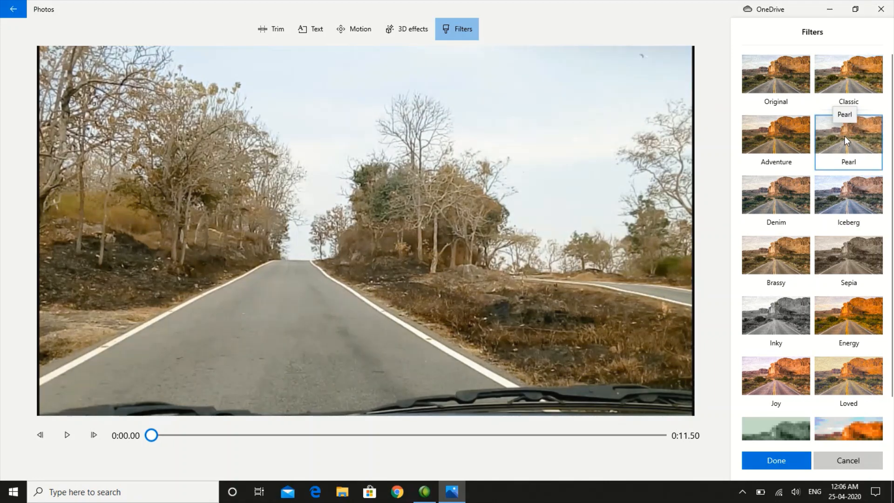
left_click(773, 144)
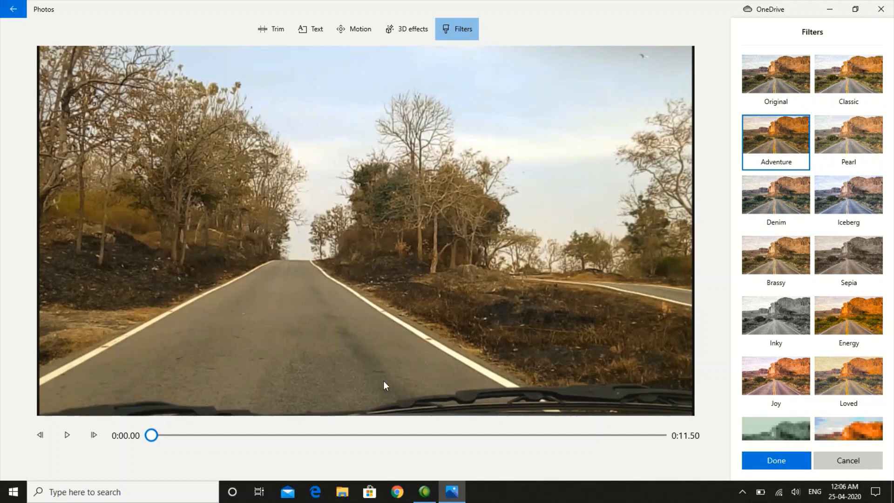
left_click(67, 437)
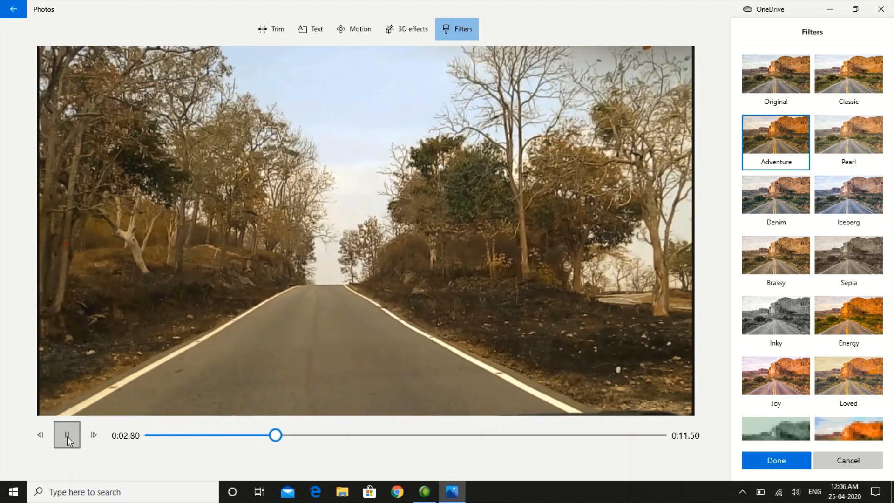
left_click(67, 437)
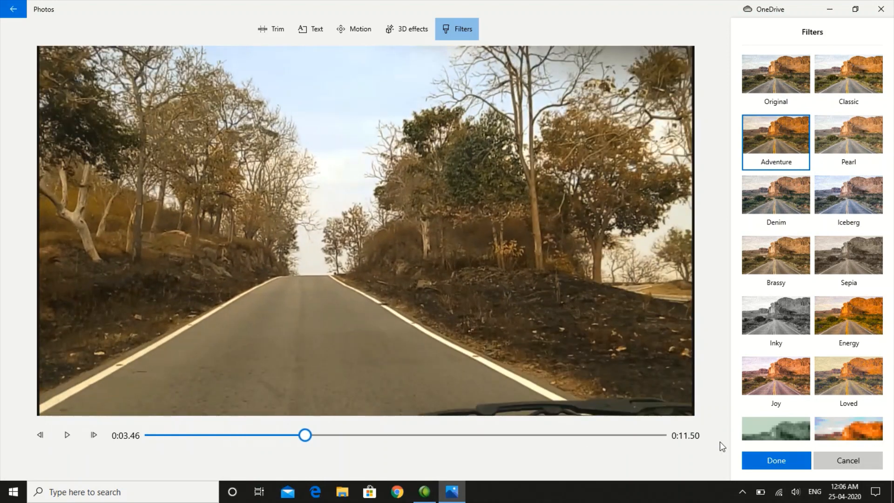
left_click(766, 462)
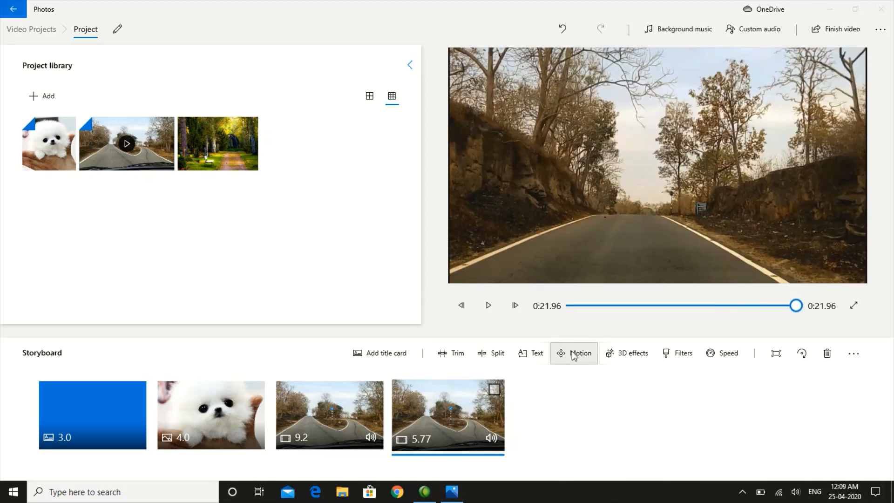
Step: Apply the Zoom in center motion to the second road clip and preview it
left_click(572, 353)
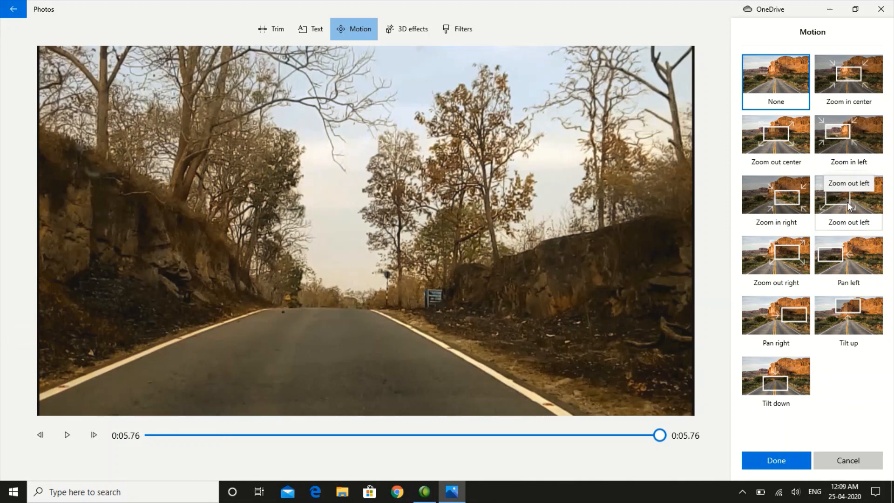
left_click(854, 77)
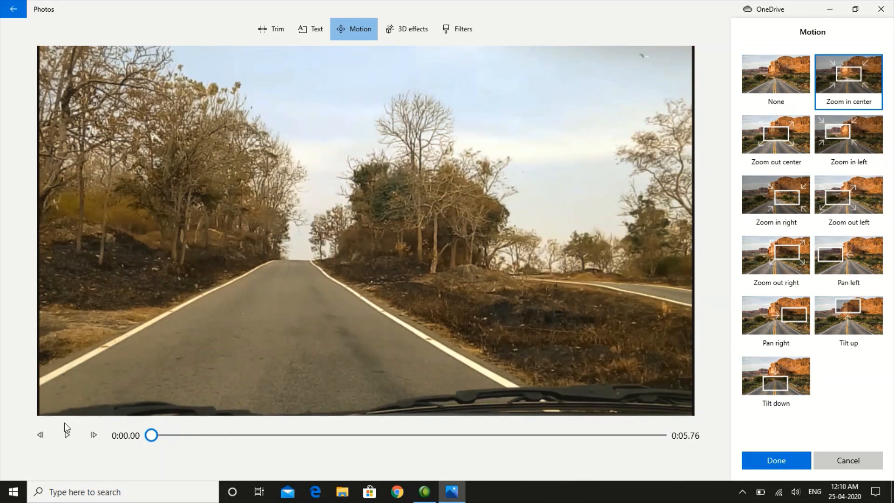
left_click(72, 440)
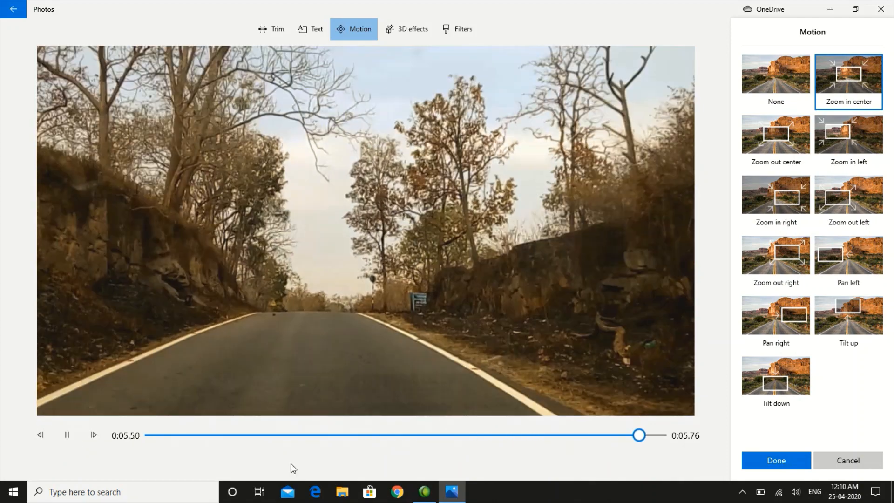
left_click(765, 461)
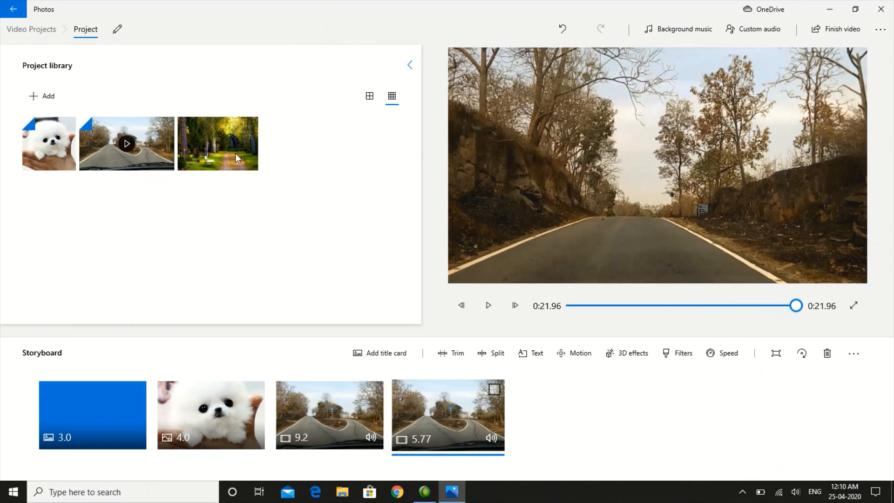
Step: Place the forest path picture at the end of the storyboard and remove its black bars
left_click_drag(236, 153, 600, 429)
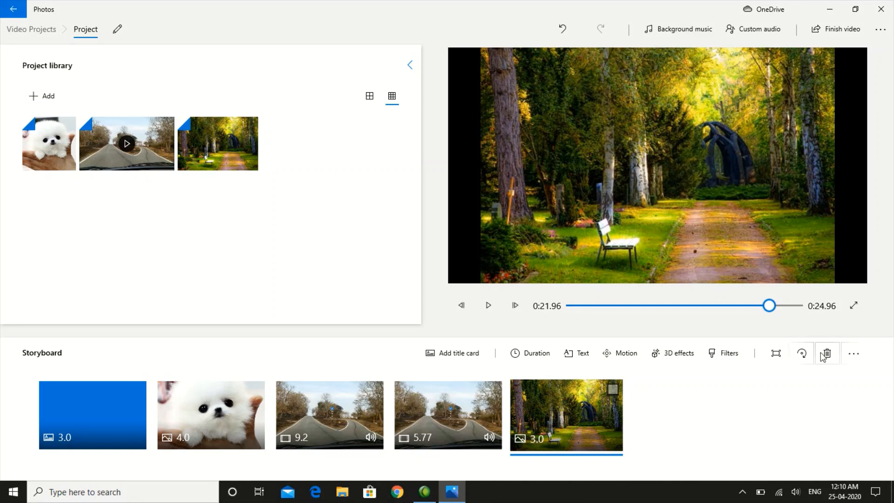
left_click(776, 355)
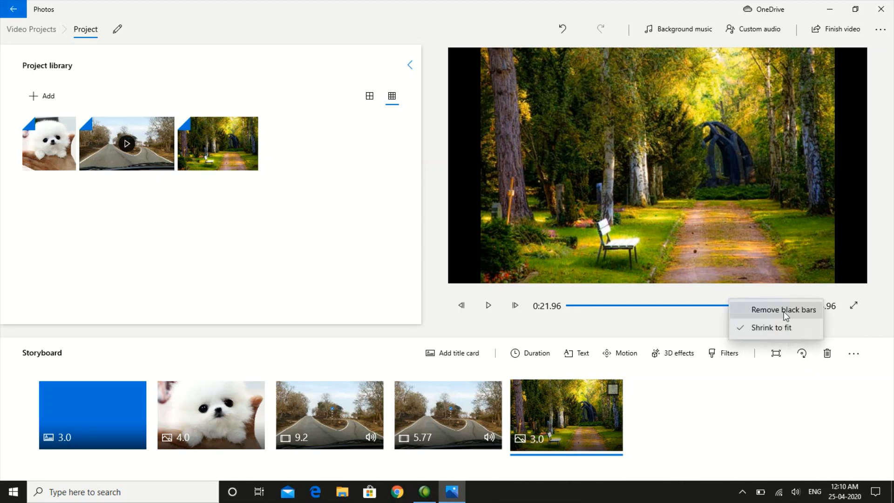
left_click(784, 310)
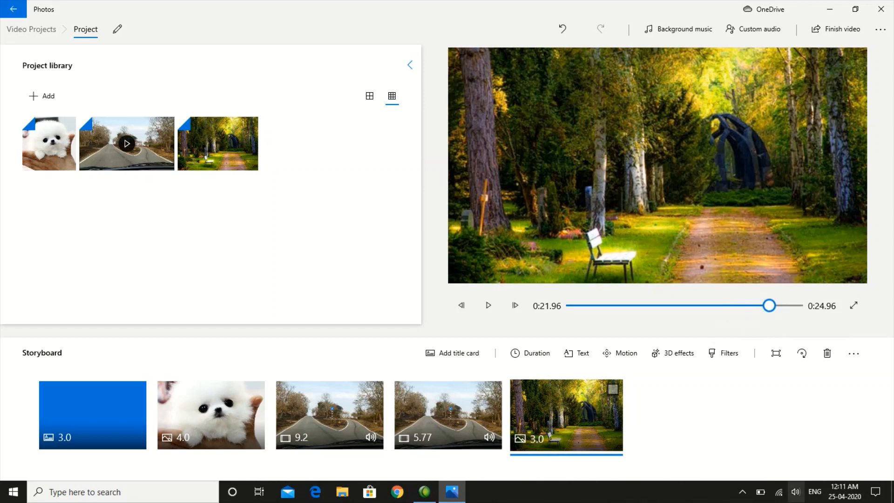
Step: Try the Balloons 3D effect on the forest path picture, replace it with Autumn leaves, and preview it
left_click(674, 355)
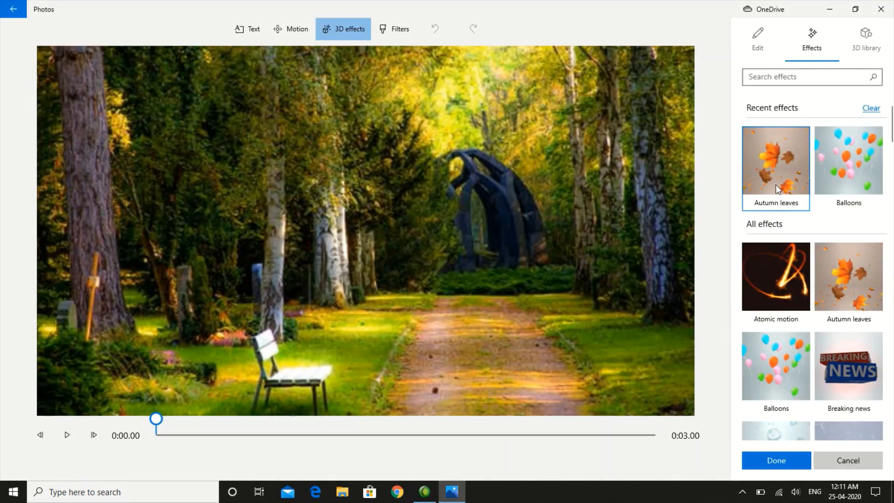
left_click(857, 163)
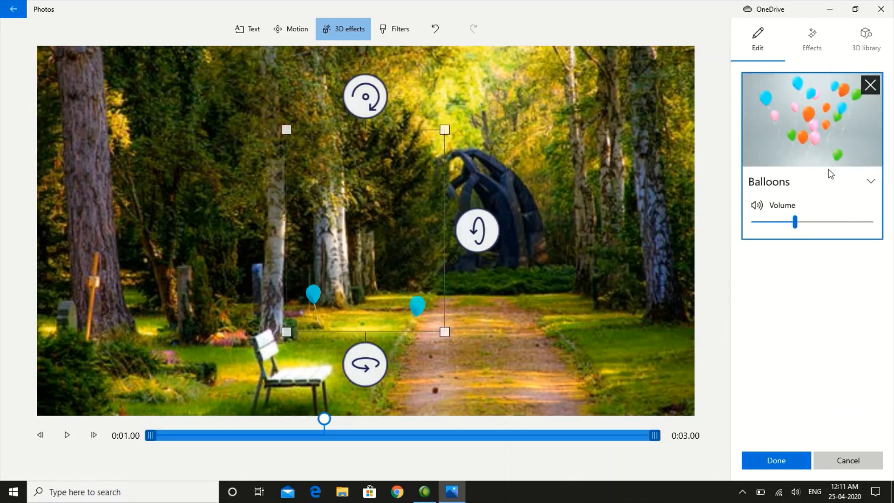
left_click(869, 85)
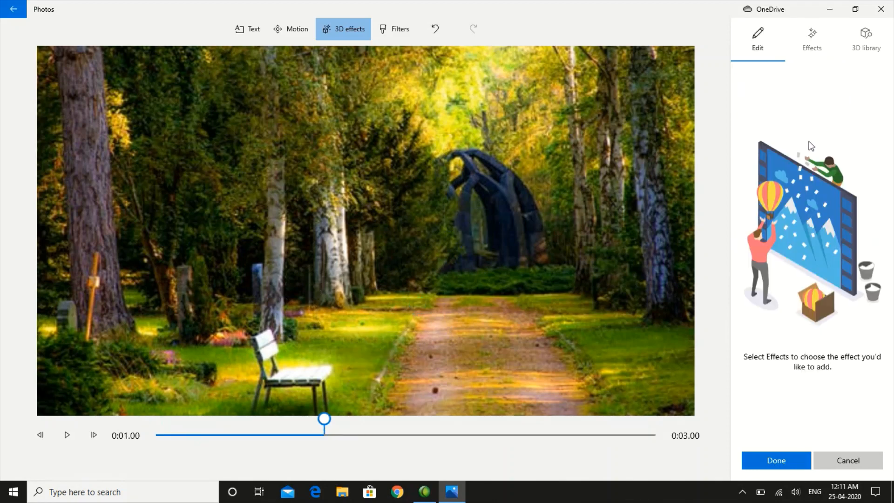
left_click(810, 45)
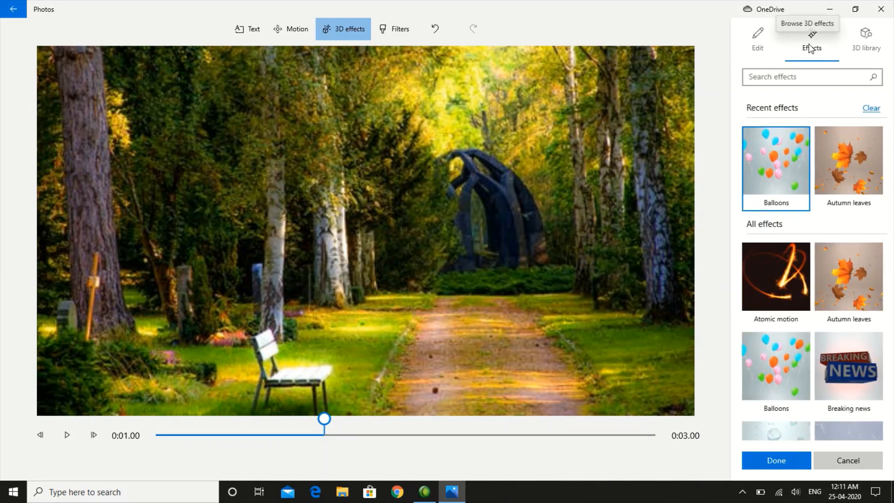
left_click(854, 174)
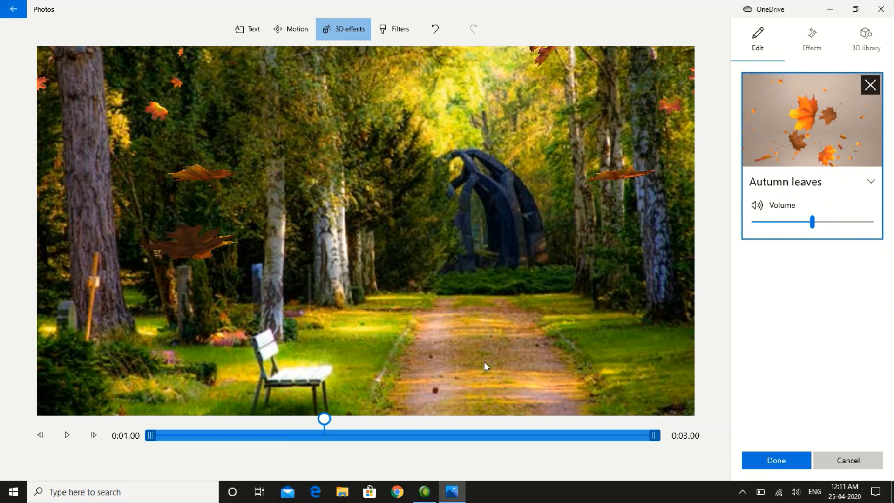
left_click(66, 433)
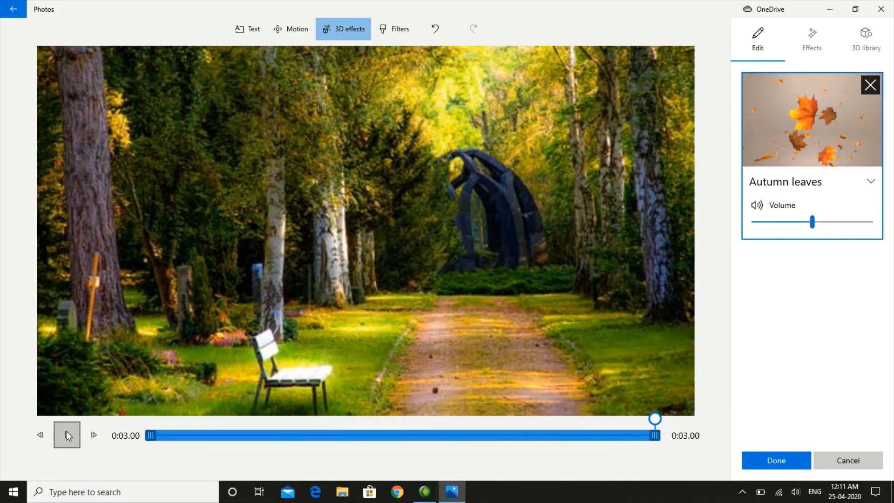
left_click(777, 462)
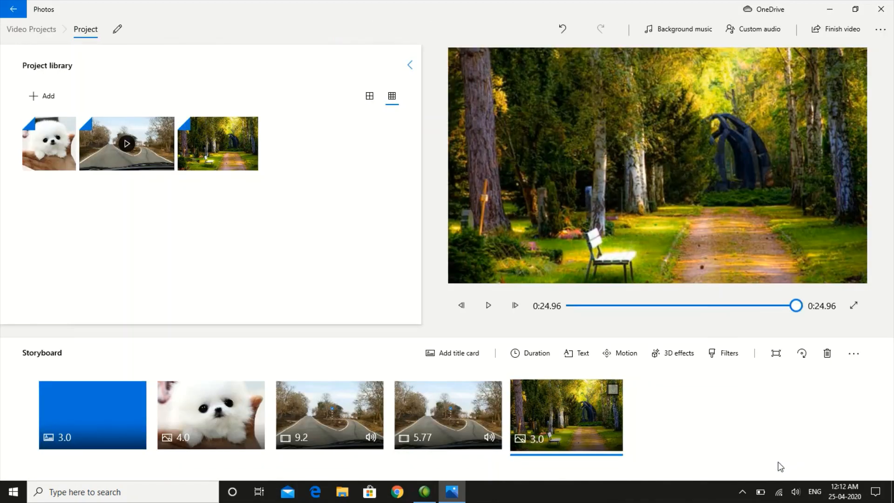
Step: Play the whole storyboard from the title card to review the video, and select the forest path picture
left_click(487, 306)
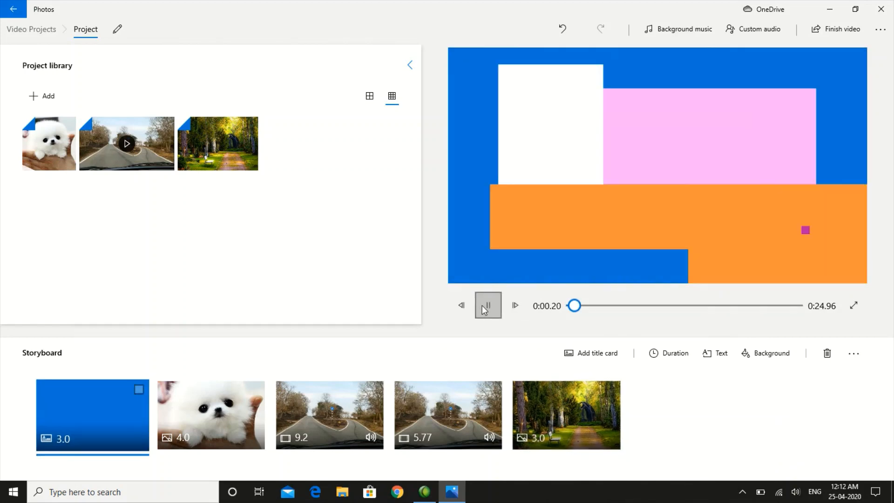
left_click(571, 428)
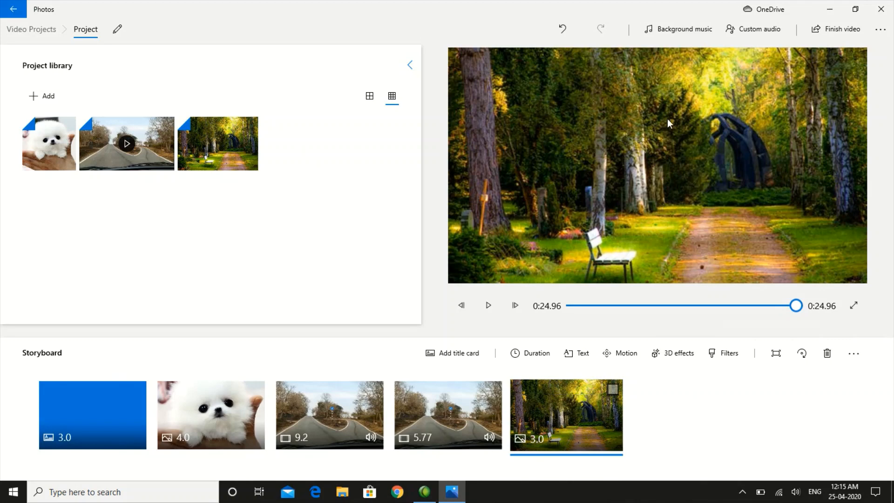
Step: Browse the full list of background music tracks and close it with None selected
left_click(678, 32)
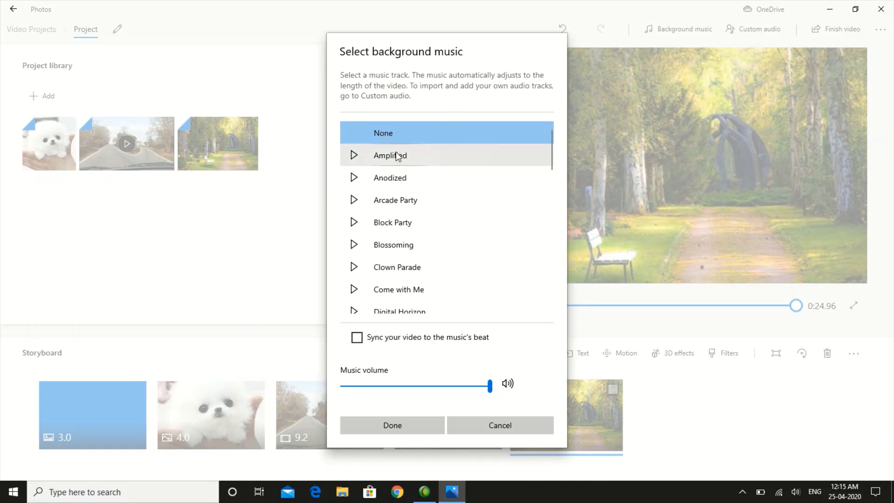
scroll(398, 154, "down", 1)
scroll(398, 173, "down", 5)
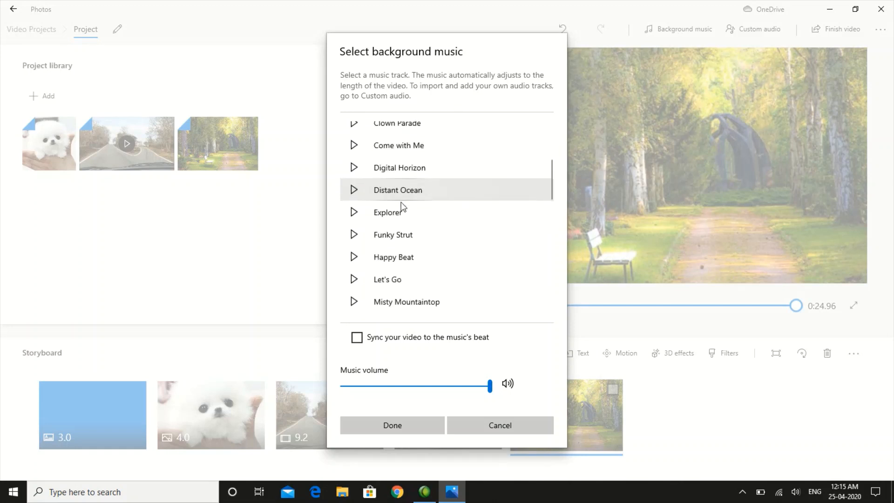
scroll(417, 246, "down", 4)
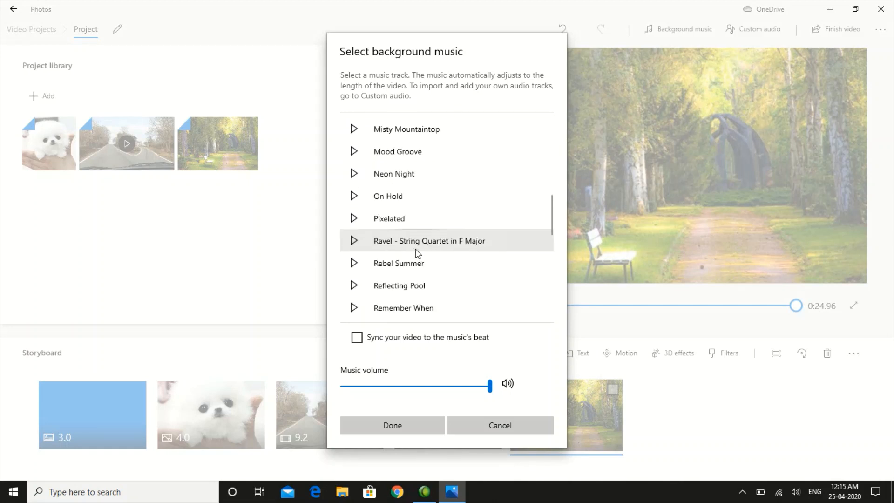
scroll(419, 258, "down", 5)
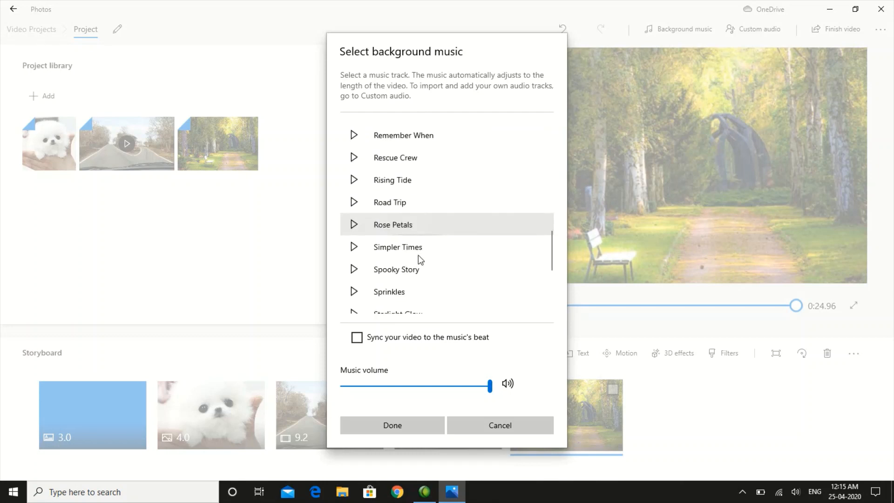
scroll(418, 256, "down", 2)
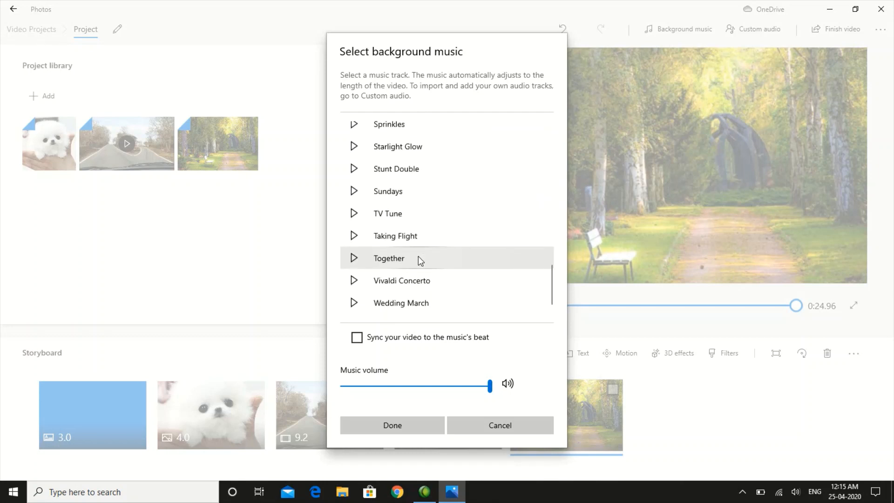
scroll(419, 256, "up", 1)
scroll(418, 256, "up", 6)
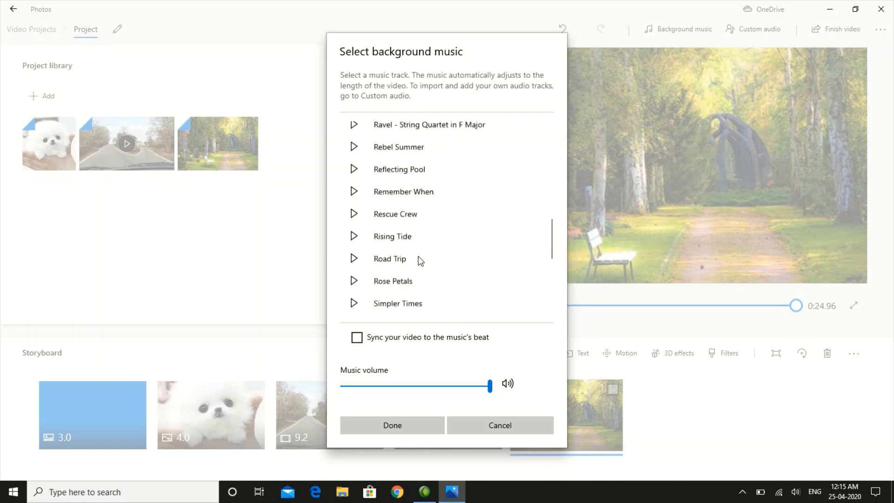
scroll(418, 256, "up", 5)
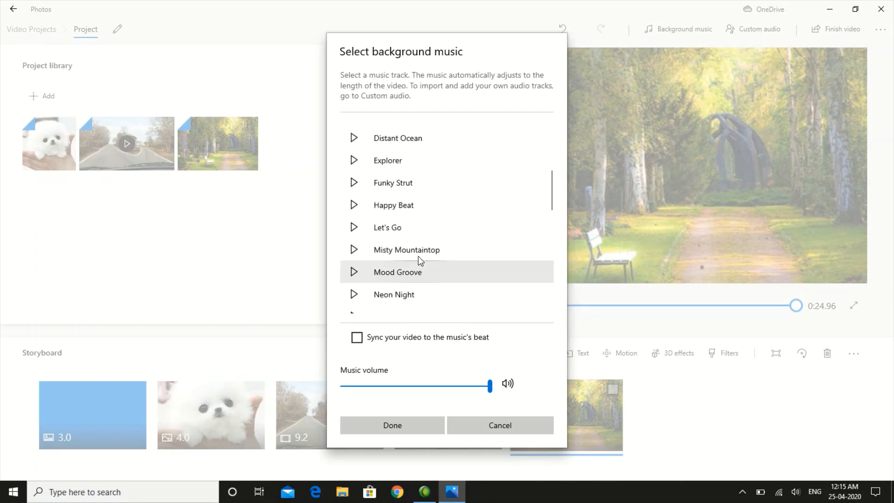
scroll(418, 257, "up", 1)
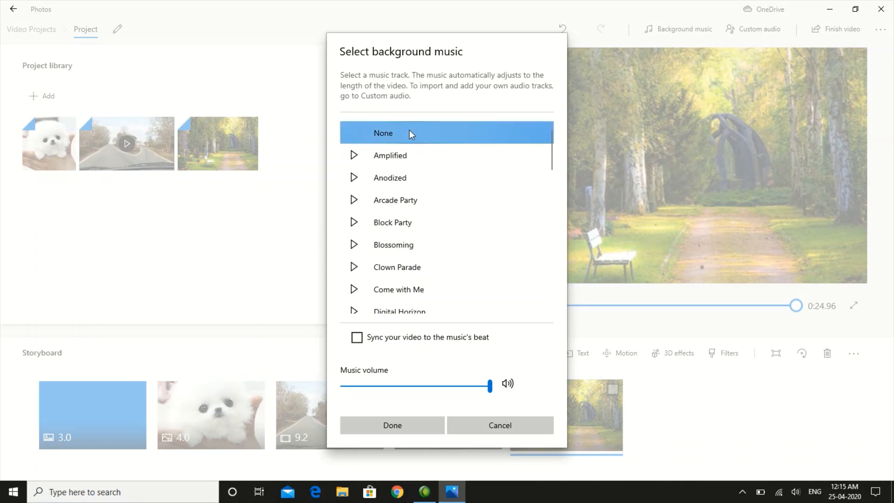
left_click(411, 424)
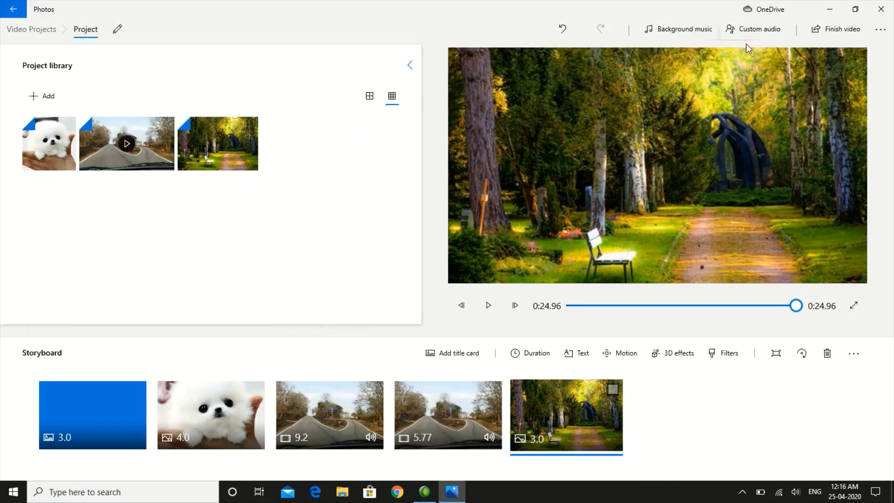
Step: Look at the custom audio options and the audio file picker, then cancel both without adding a file
left_click(756, 30)
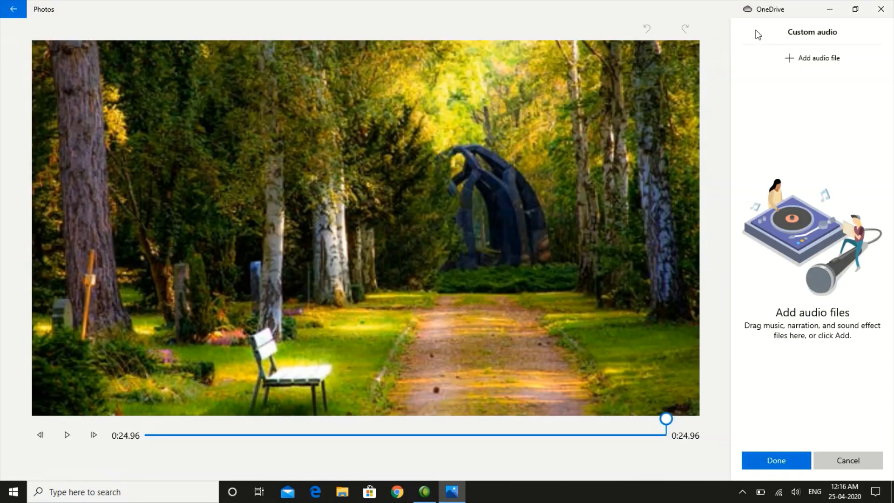
left_click(813, 58)
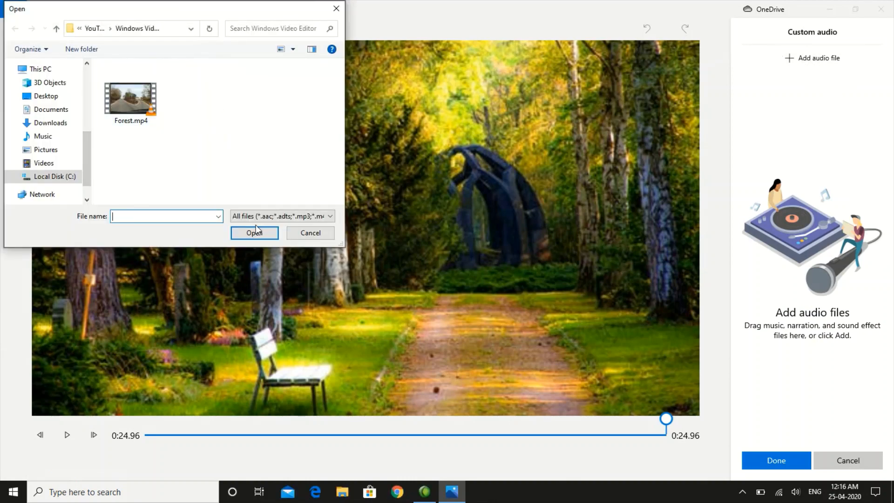
left_click(310, 234)
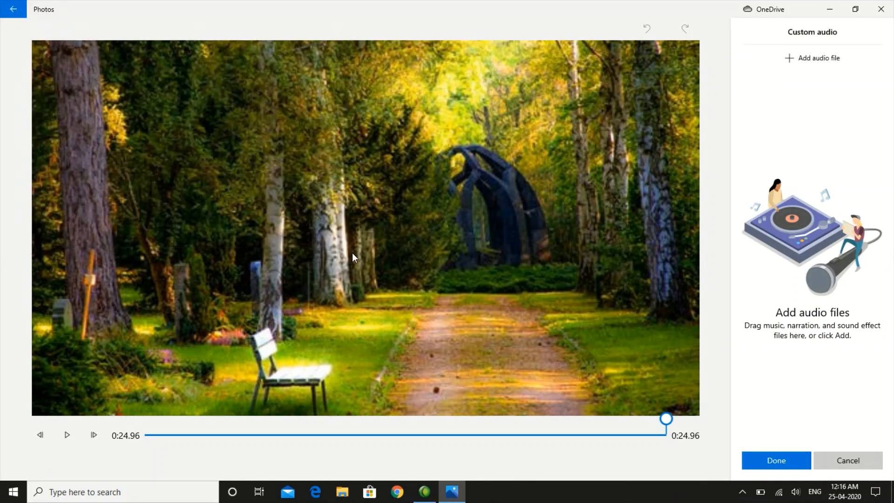
left_click(845, 464)
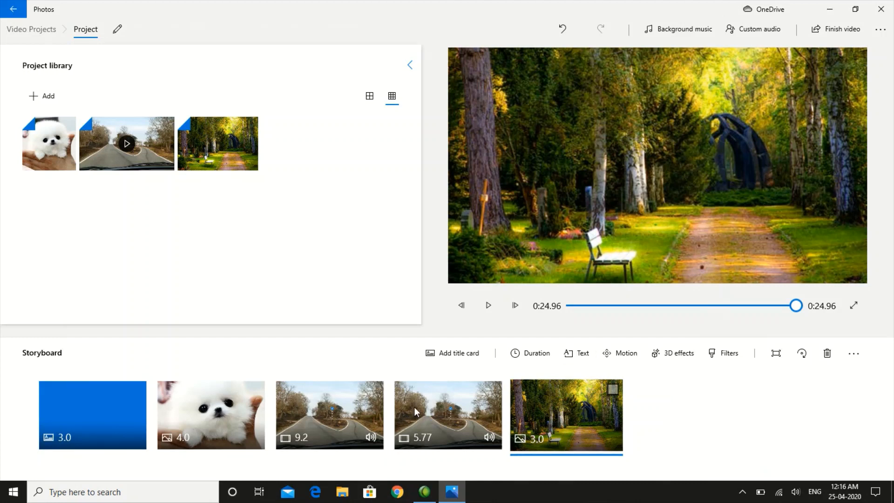
Step: Play the storyboard from the blue title card through to the end
left_click(93, 414)
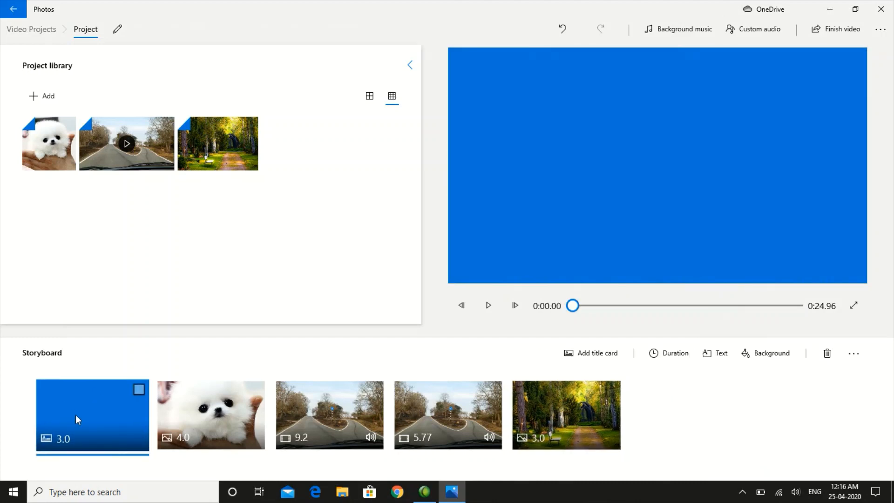
left_click(486, 311)
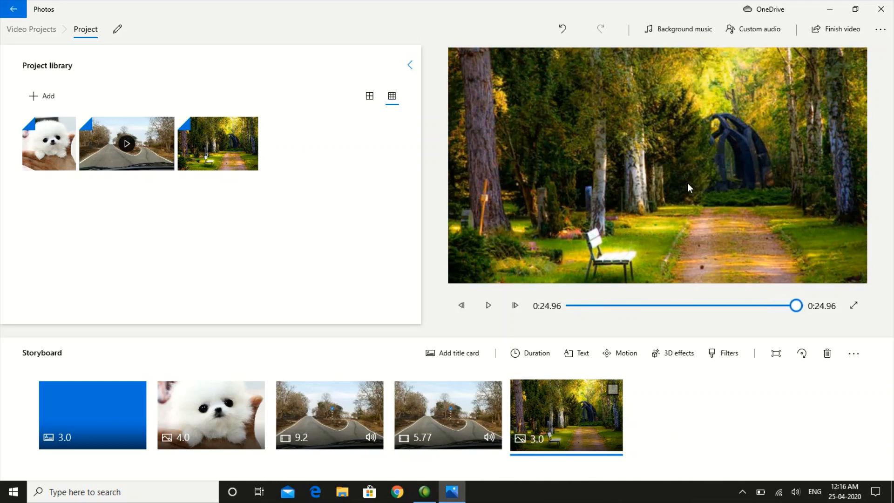
Step: Finish the video with the quality set to High 1080p (recommended) and proceed to export
left_click(834, 31)
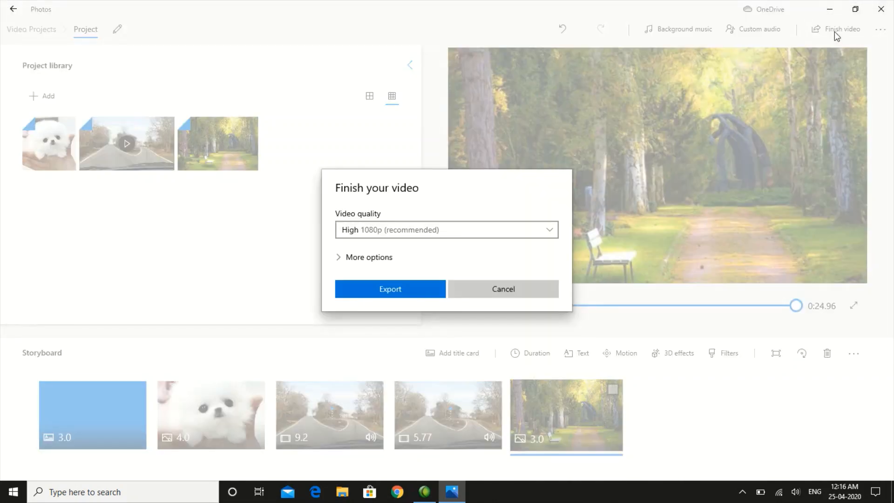
left_click(427, 230)
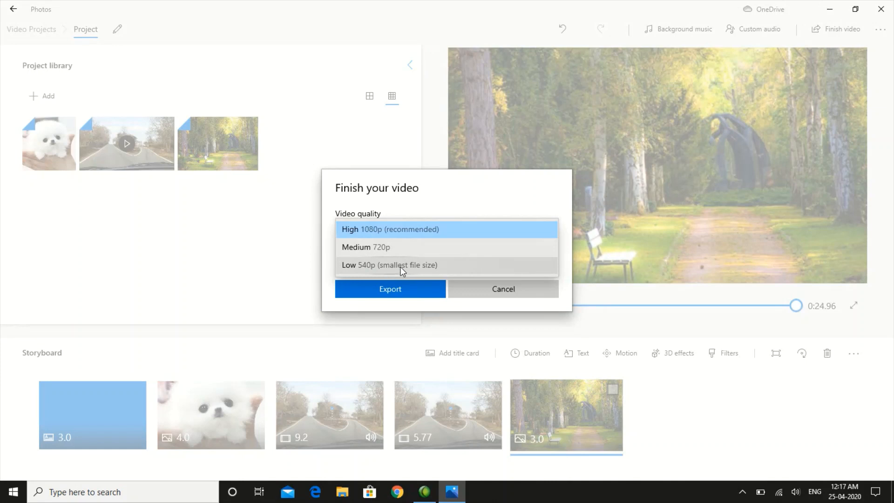
left_click(390, 229)
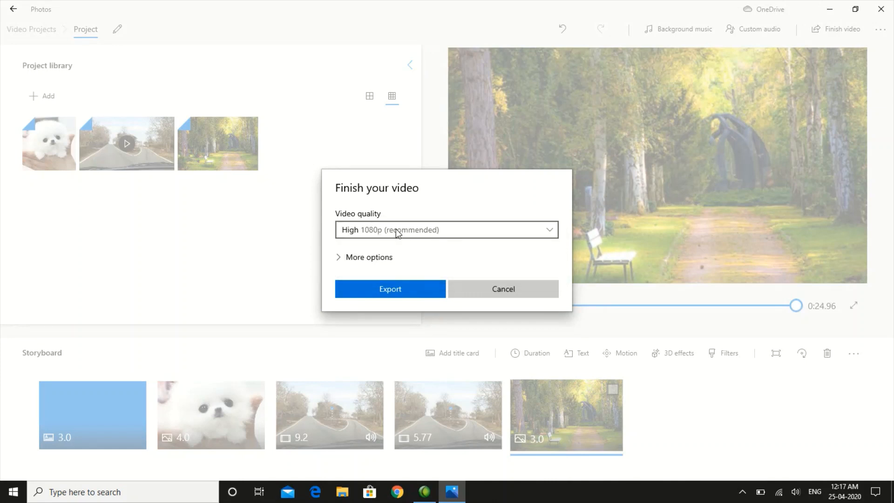
left_click(394, 290)
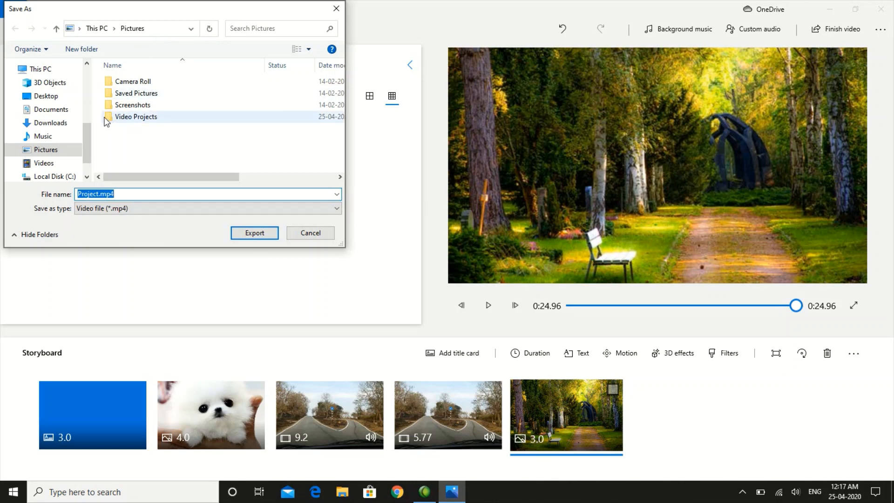
Step: Export the video as Project.mp4 to the Windows Video Editor folder inside YouTube_channel on Local Disk (C:) and watch it full screen
left_click(68, 178)
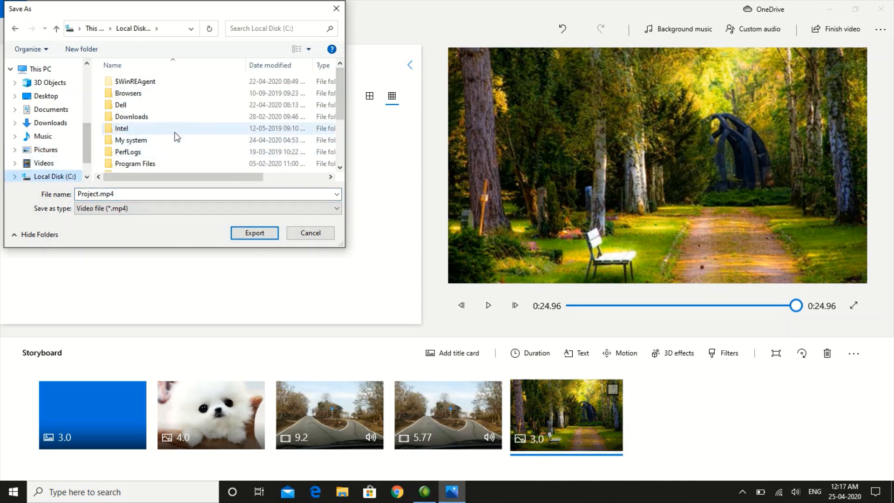
scroll(176, 140, "down", 3)
left_click(171, 166)
double_click(170, 166)
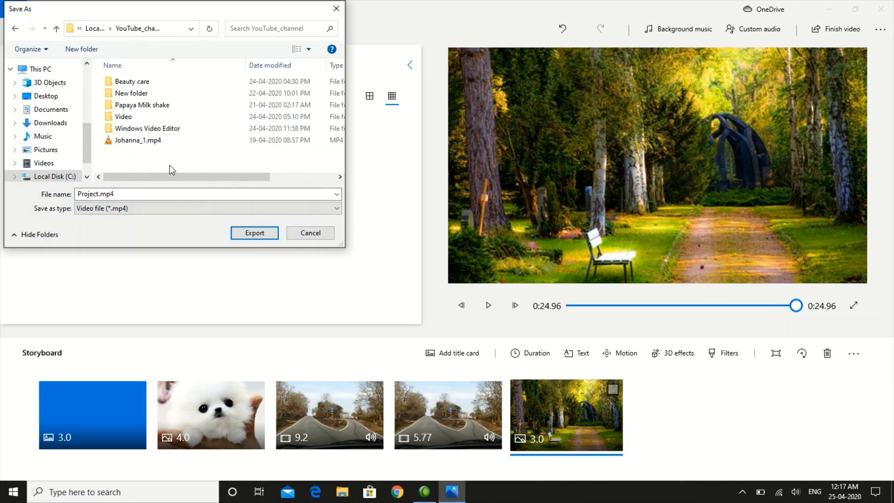
double_click(178, 128)
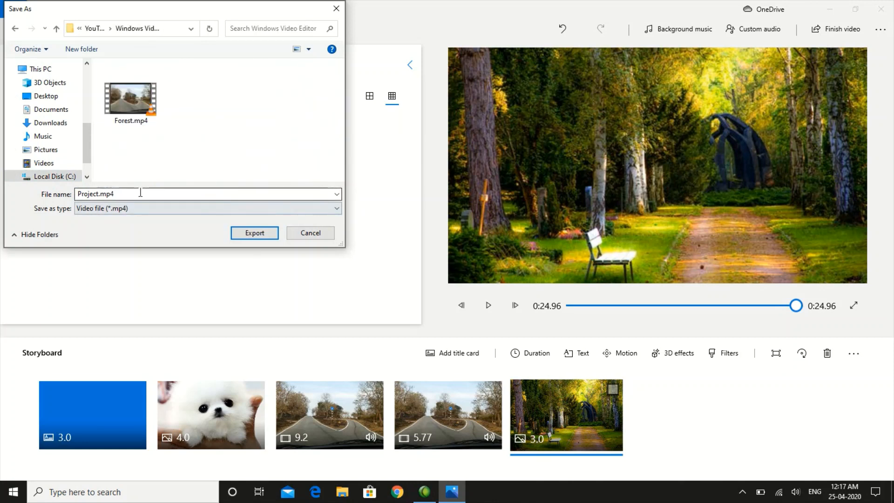
left_click(254, 233)
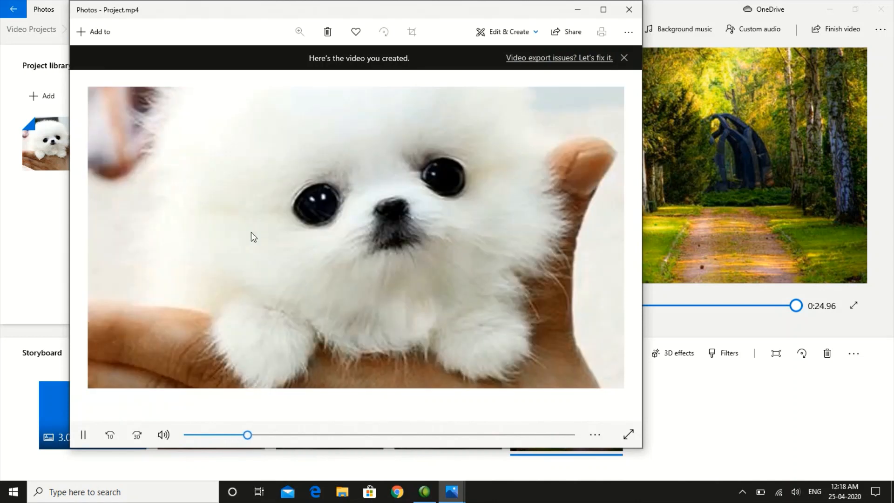
left_click(630, 433)
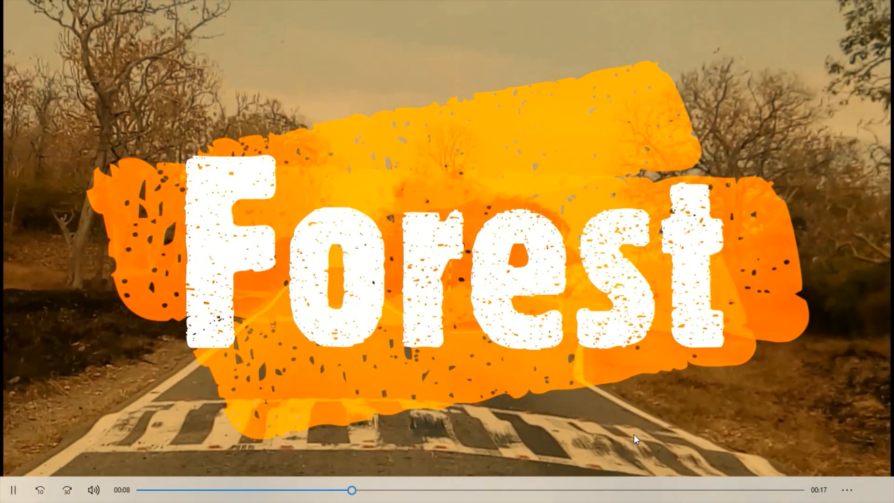